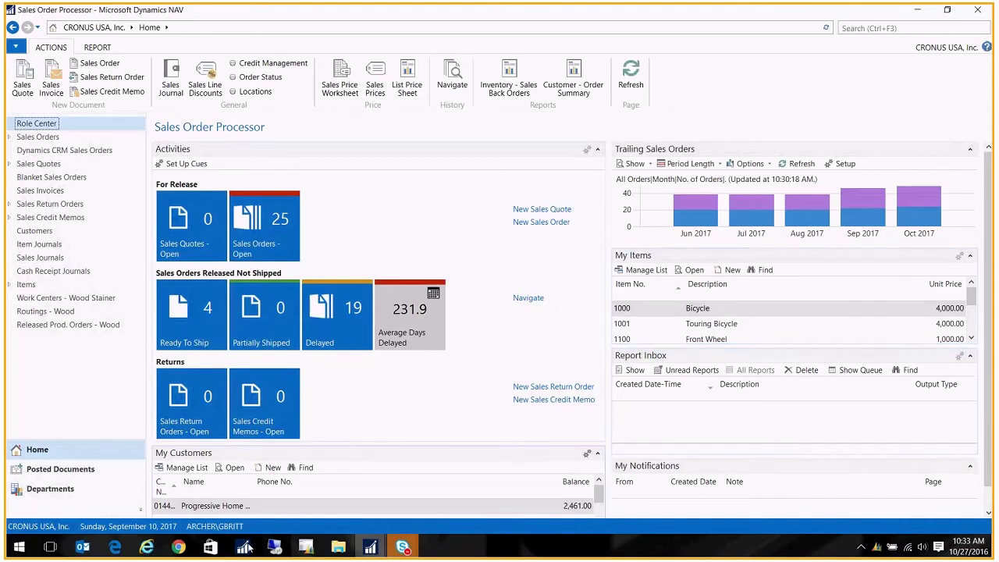
Open the Inventory to G/L Reconcile report from Financial Management's Inventory reports list.
{"action": "left_click", "coordinate": [50, 488]}
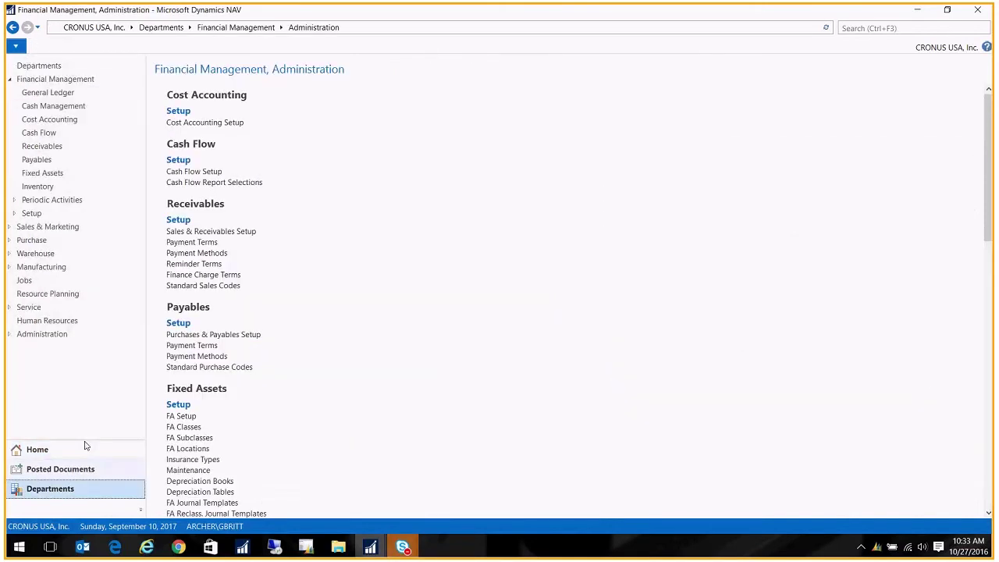
{"action": "left_click", "coordinate": [61, 80]}
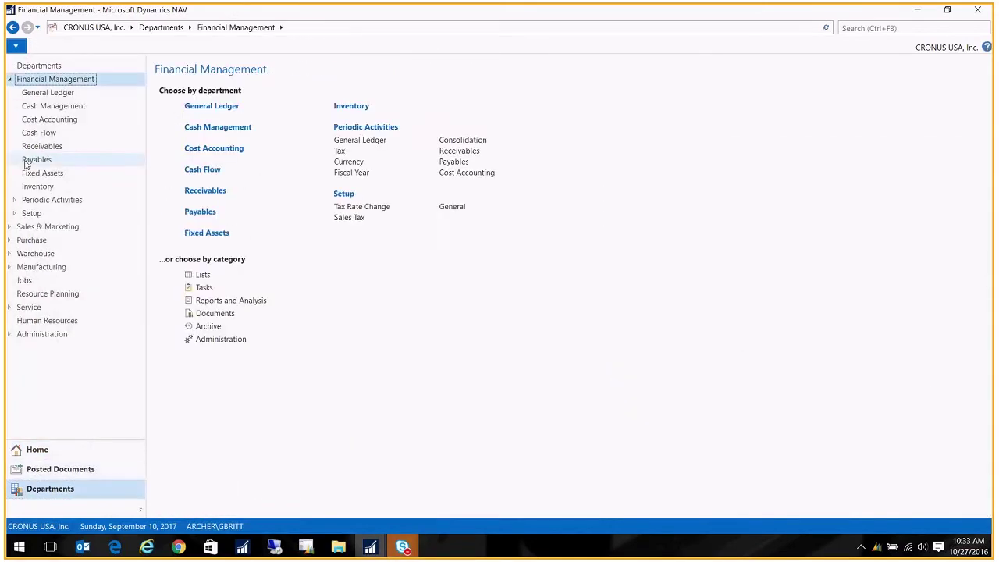
{"action": "left_click", "coordinate": [47, 187]}
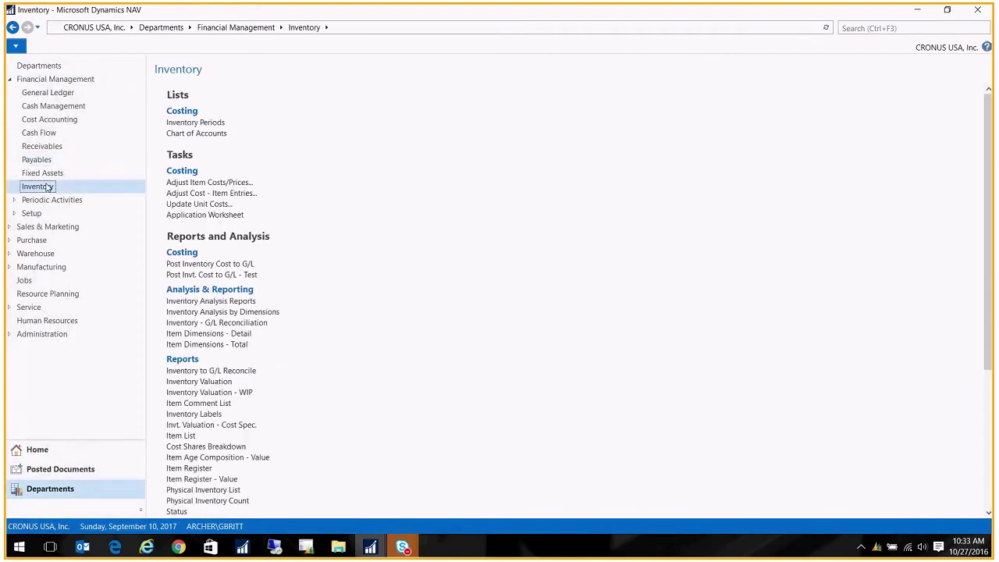
{"action": "scroll", "coordinate": [402, 293], "scroll_direction": "down", "scroll_amount": 3}
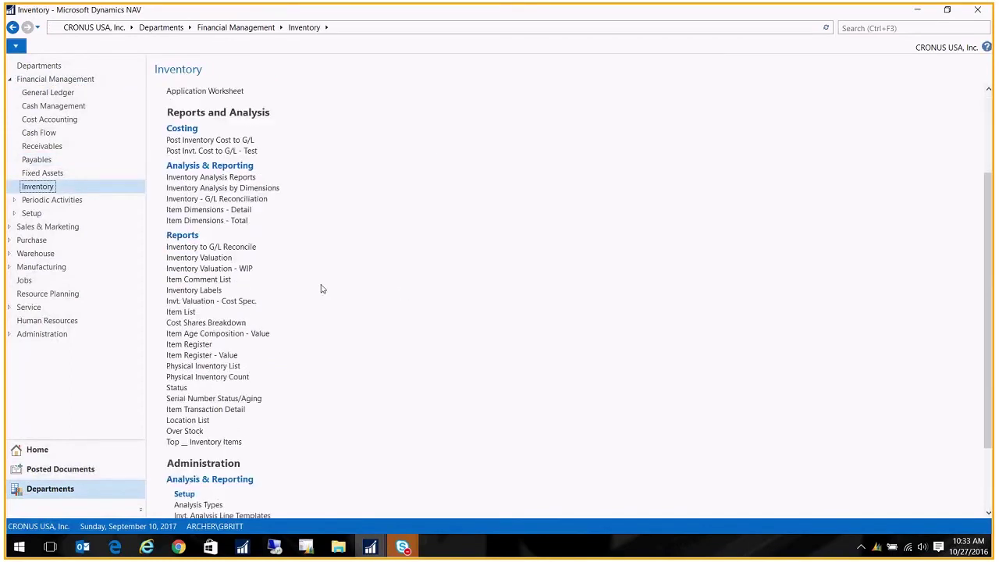
{"action": "left_click", "coordinate": [208, 248]}
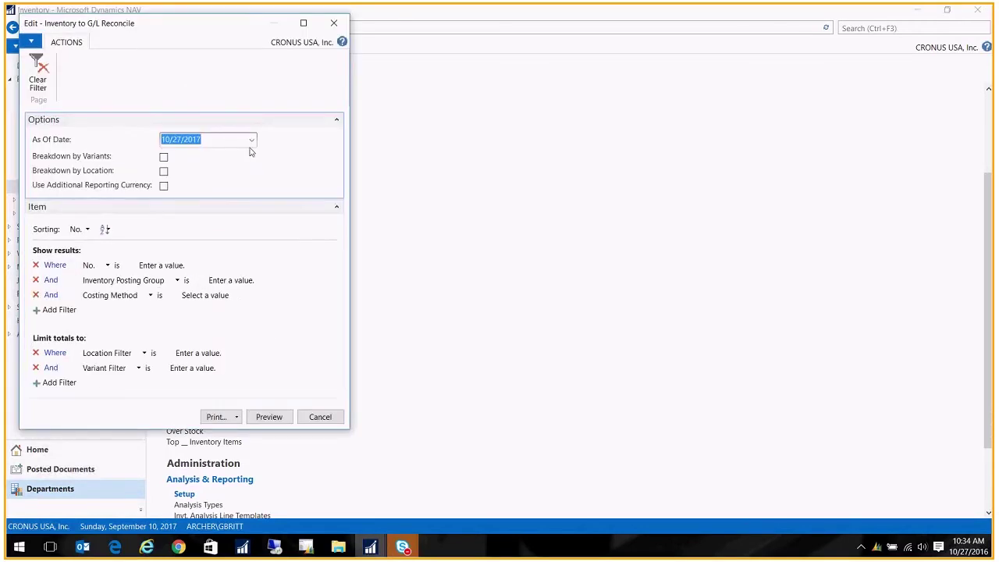
Keep As Of Date 10/27/2017 with breakdown options unchecked and no item filters.
{"action": "left_click", "coordinate": [221, 139]}
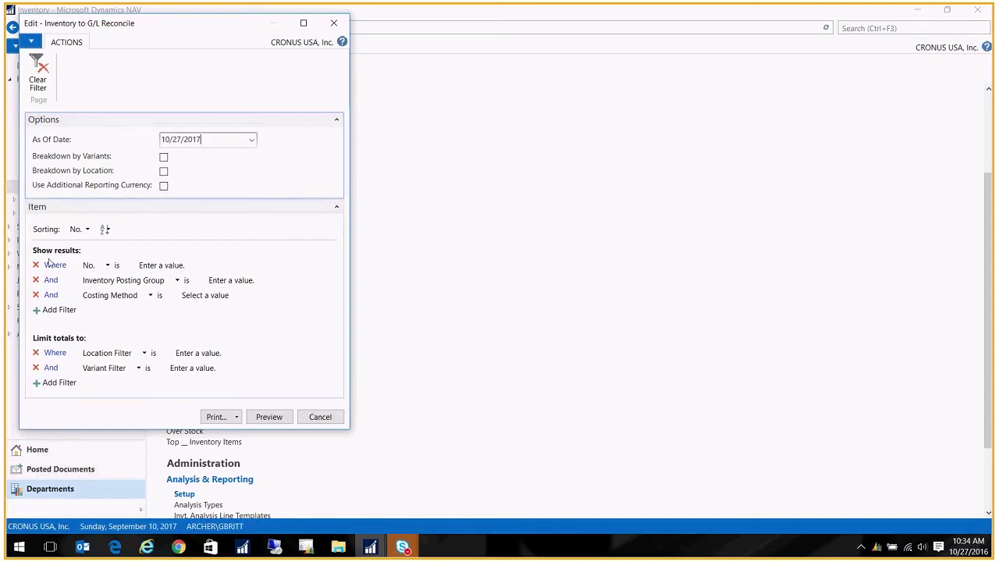
Preview the Inventory to G/L Reconciliation report on screen as of 10/27/17.
{"action": "left_click", "coordinate": [272, 417]}
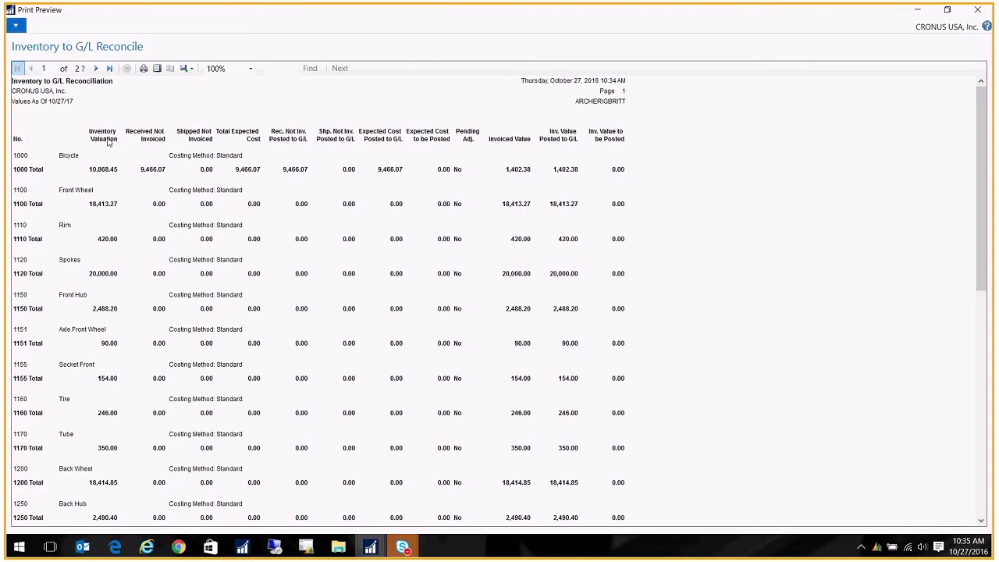
{"action": "left_click", "coordinate": [110, 69]}
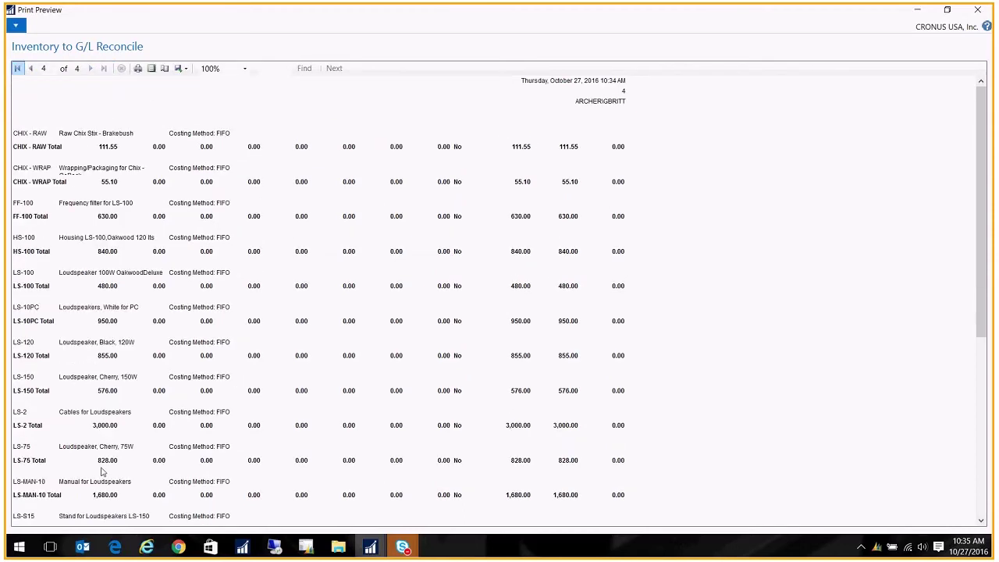
{"action": "scroll", "coordinate": [105, 457], "scroll_direction": "down", "scroll_amount": 3}
{"action": "scroll", "coordinate": [110, 439], "scroll_direction": "down", "scroll_amount": 4}
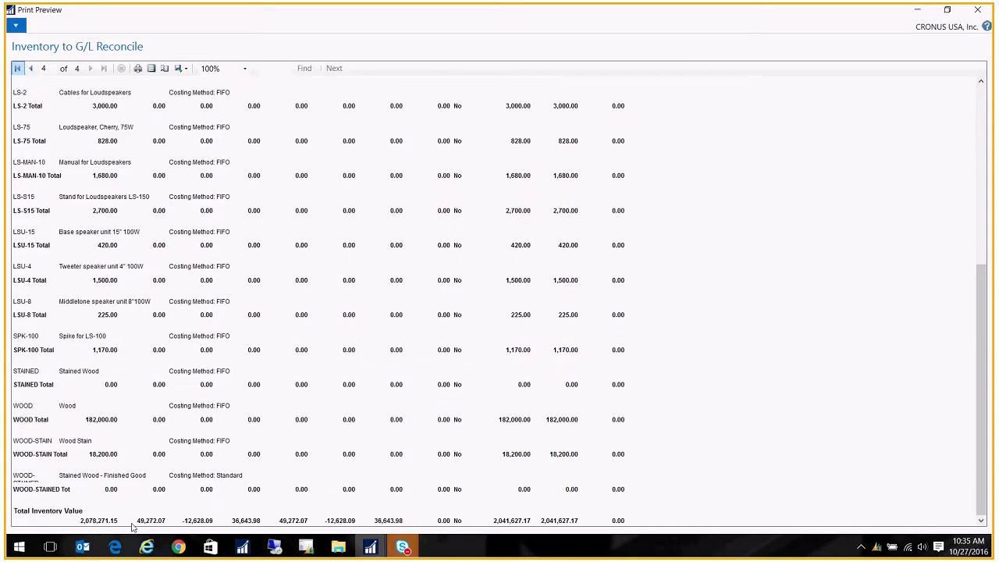
{"action": "scroll", "coordinate": [88, 526], "scroll_direction": "up", "scroll_amount": 7}
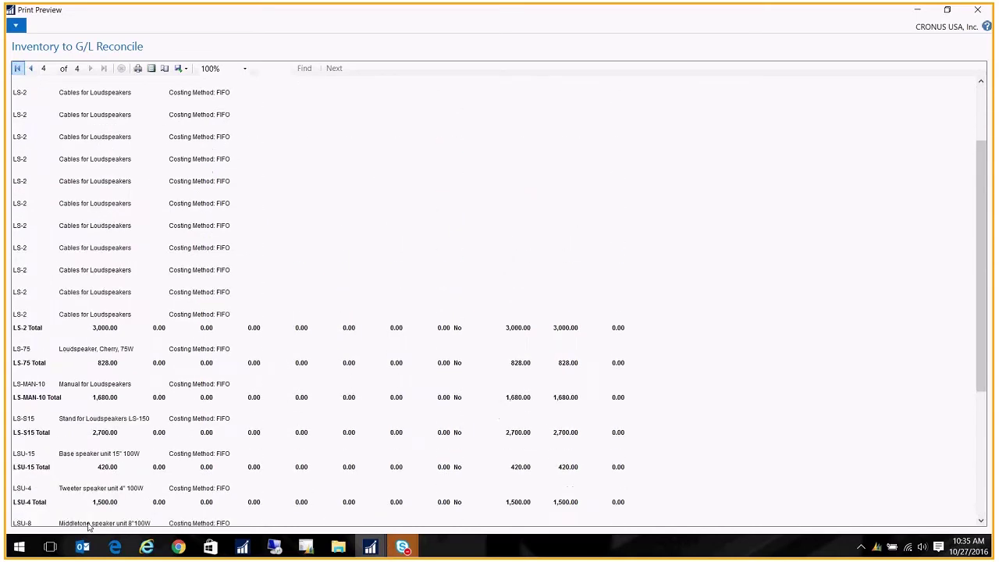
{"action": "scroll", "coordinate": [88, 527], "scroll_direction": "up", "scroll_amount": 5}
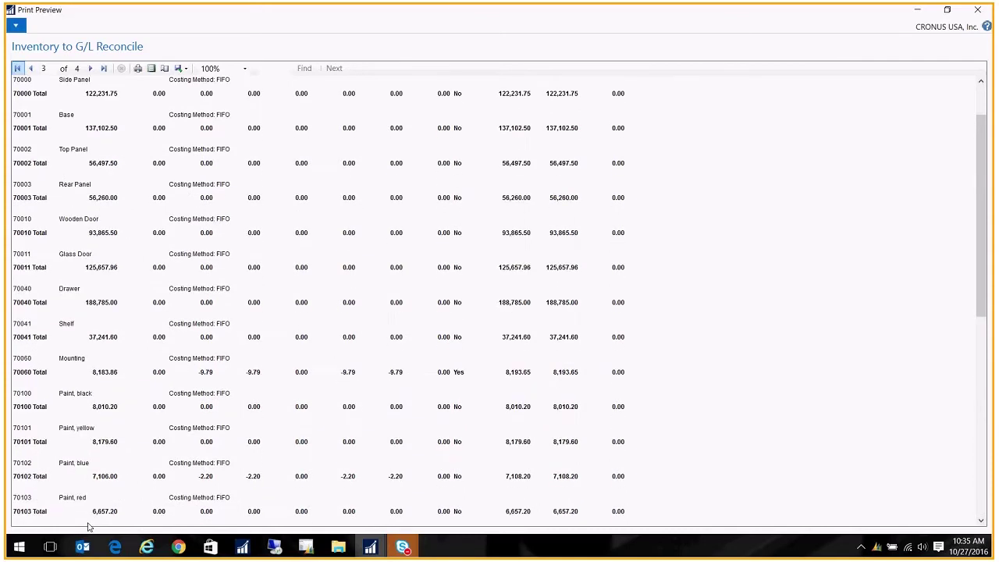
{"action": "scroll", "coordinate": [88, 527], "scroll_direction": "up", "scroll_amount": 2}
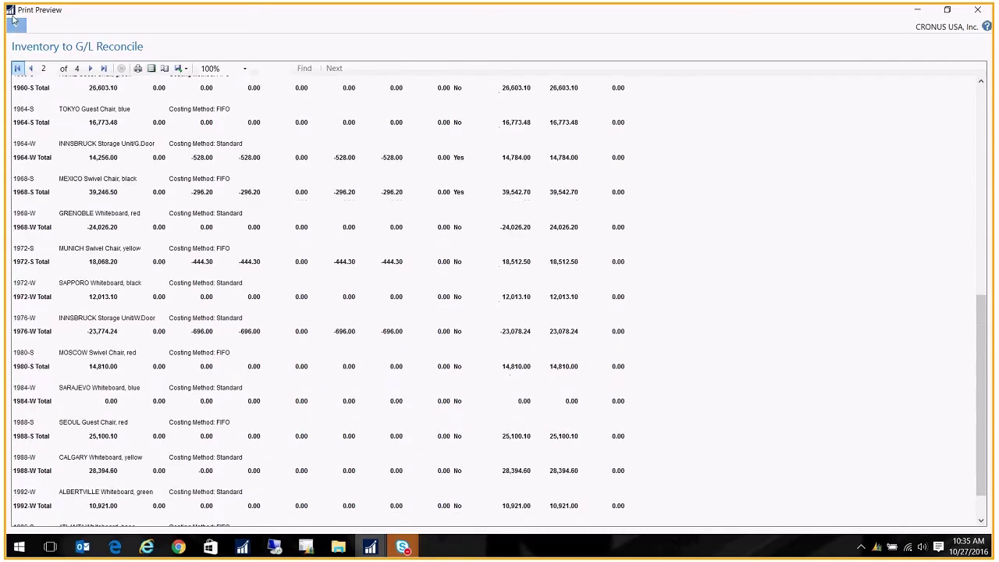
{"action": "left_click", "coordinate": [18, 69]}
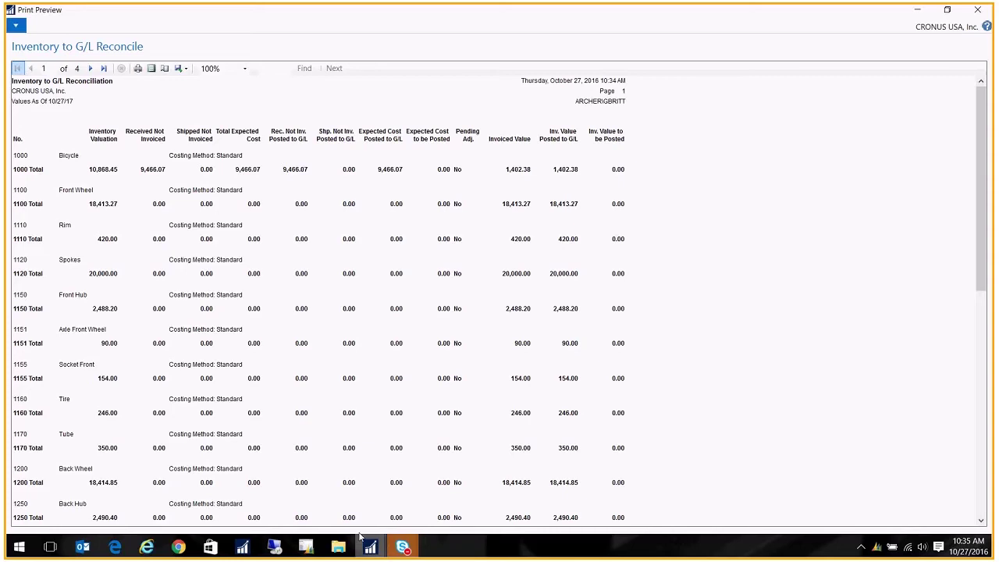
Minimize the report preview, widen the Inventory Account column and review the column chooser.
{"action": "left_click", "coordinate": [921, 11]}
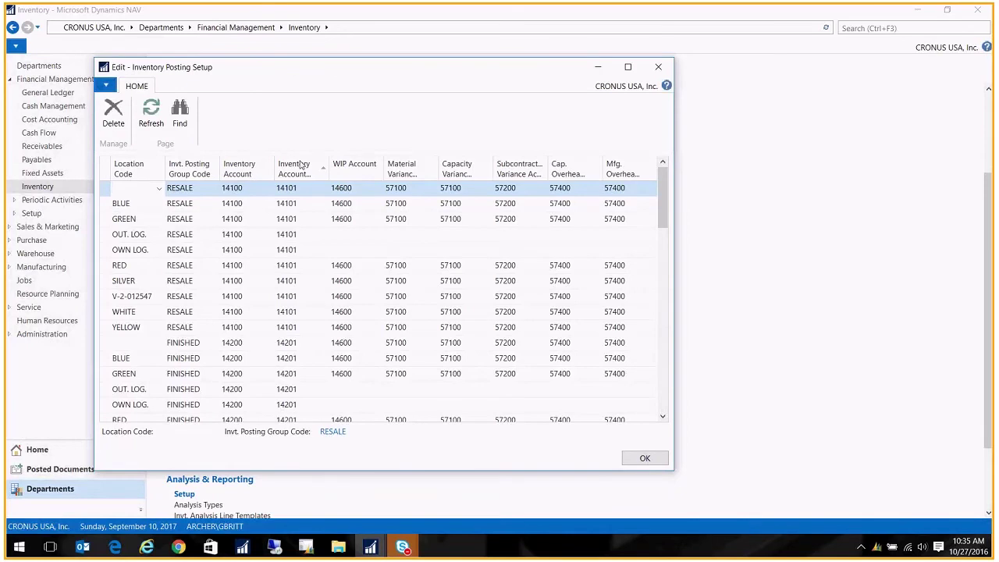
{"action": "left_click_drag", "start_coordinate": [327, 67], "coordinate": [413, 60]}
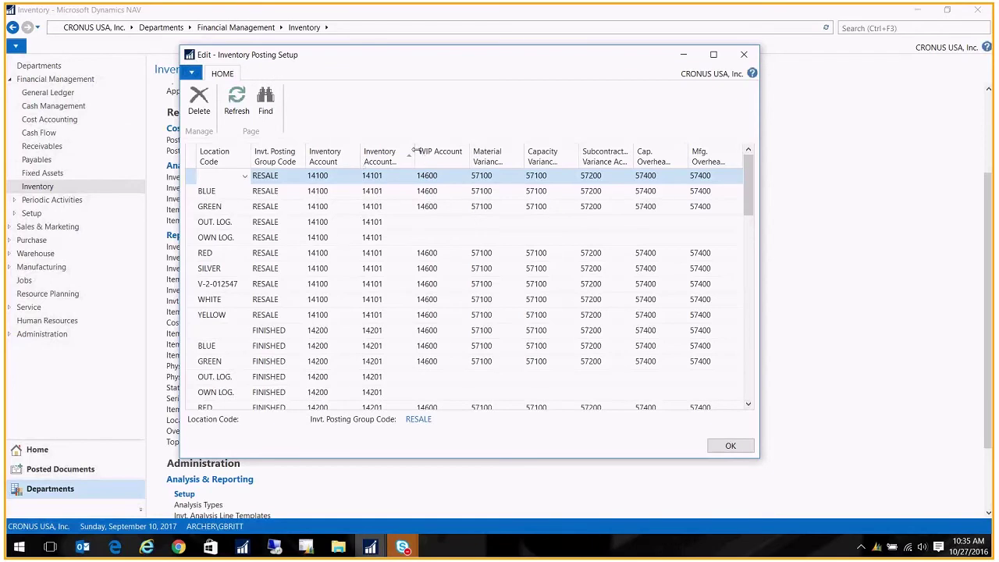
{"action": "left_click_drag", "start_coordinate": [414, 150], "coordinate": [438, 150]}
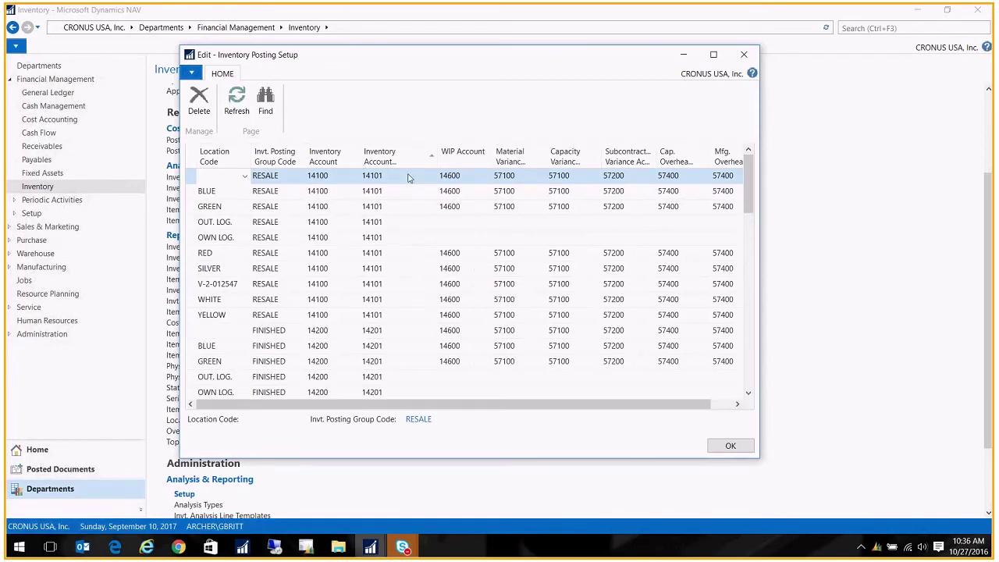
{"action": "right_click", "coordinate": [396, 159]}
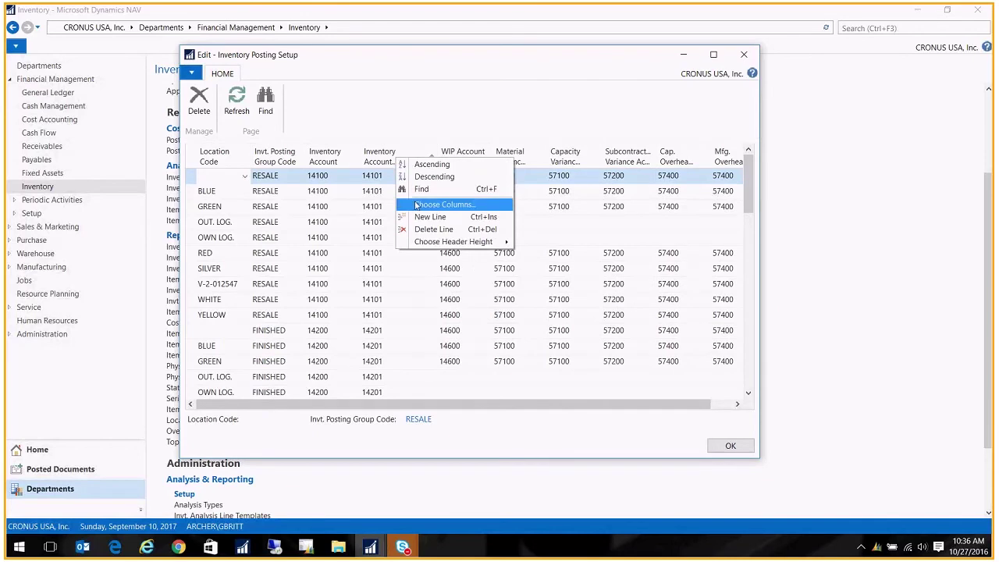
{"action": "left_click", "coordinate": [416, 206]}
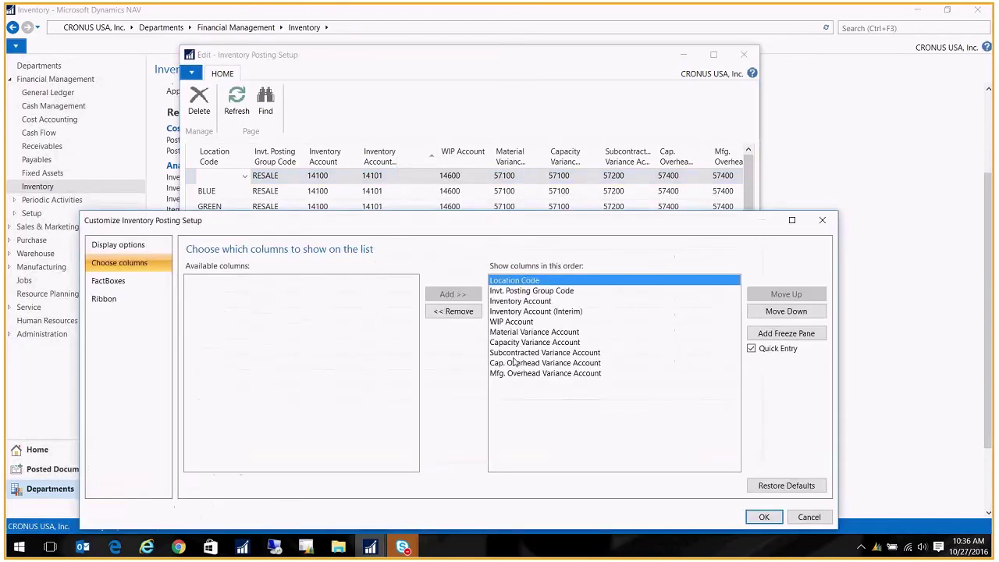
{"action": "left_click", "coordinate": [807, 515]}
Set the Inventory Posting Setup column headers to three lines tall.
{"action": "right_click", "coordinate": [387, 153]}
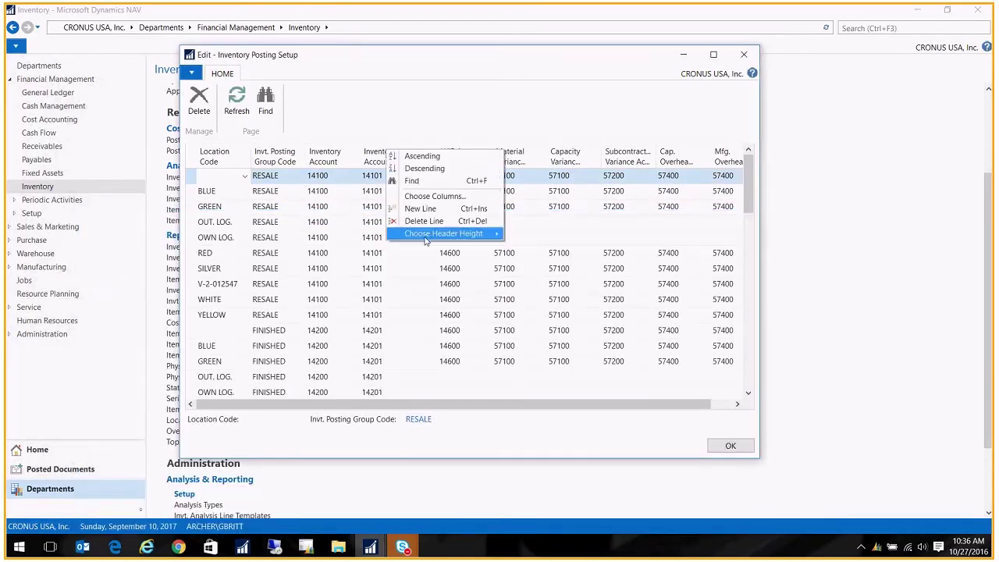
{"action": "mouse_move", "coordinate": [437, 233]}
{"action": "left_click", "coordinate": [521, 272]}
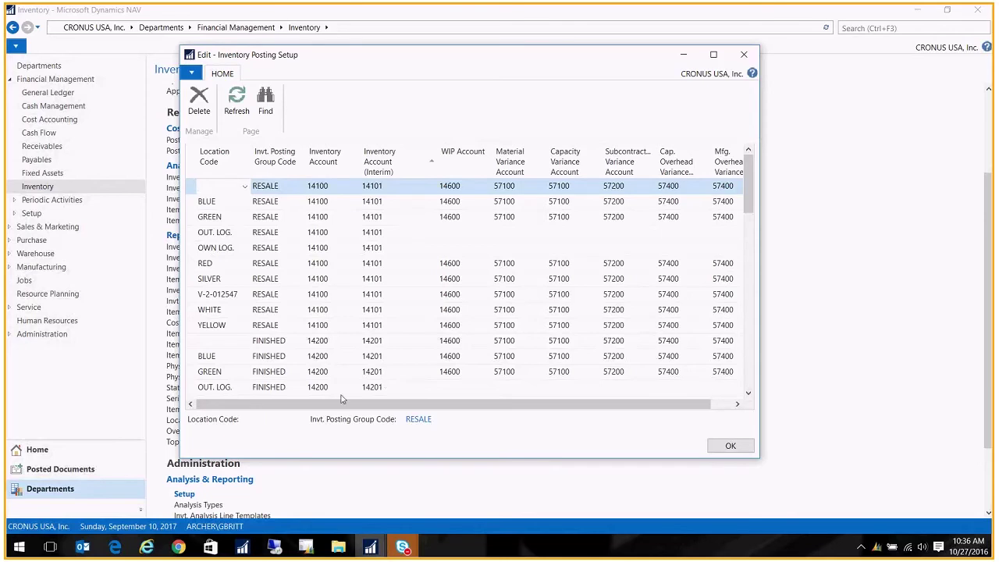
{"action": "mouse_move", "coordinate": [370, 548]}
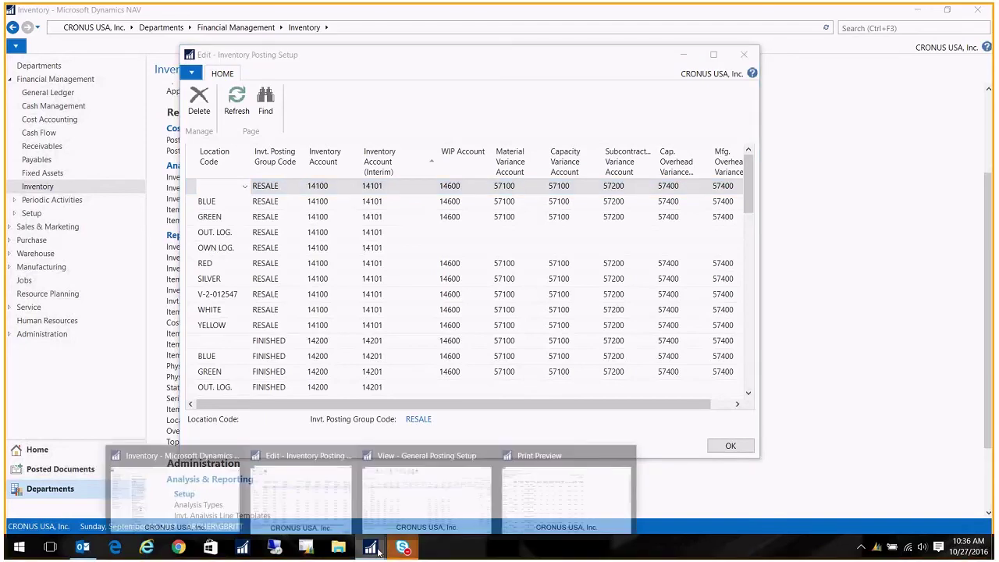
Switch to the General Ledger page and scroll down to its Financial Statement reports.
{"action": "mouse_move", "coordinate": [376, 498]}
{"action": "left_click", "coordinate": [594, 488]}
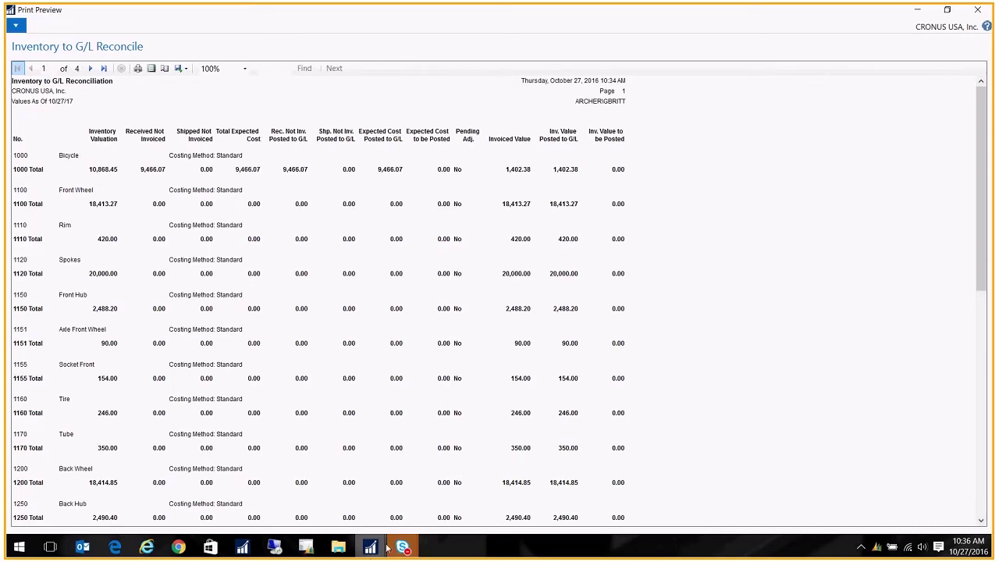
{"action": "mouse_move", "coordinate": [401, 535]}
{"action": "mouse_move", "coordinate": [370, 545]}
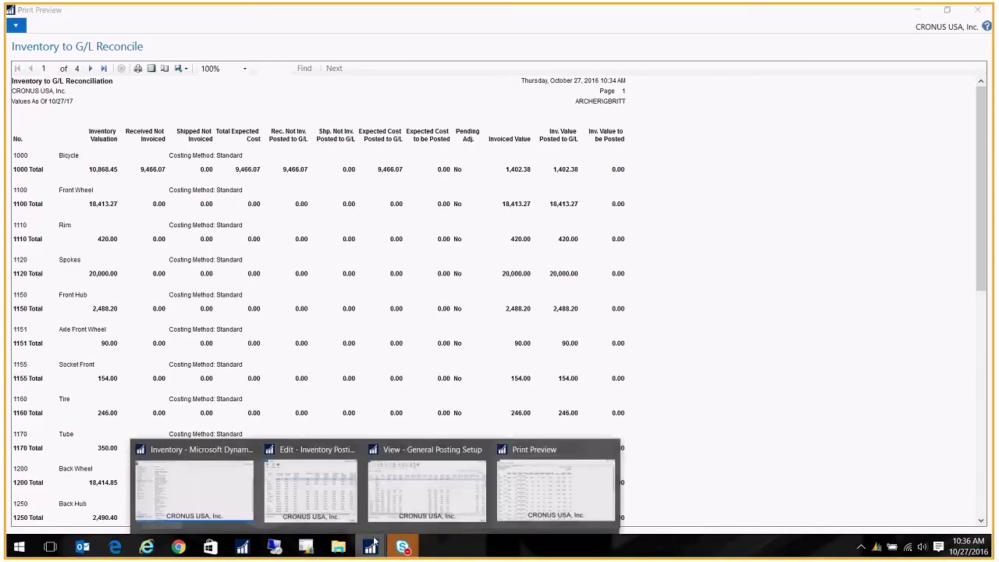
{"action": "mouse_move", "coordinate": [292, 494]}
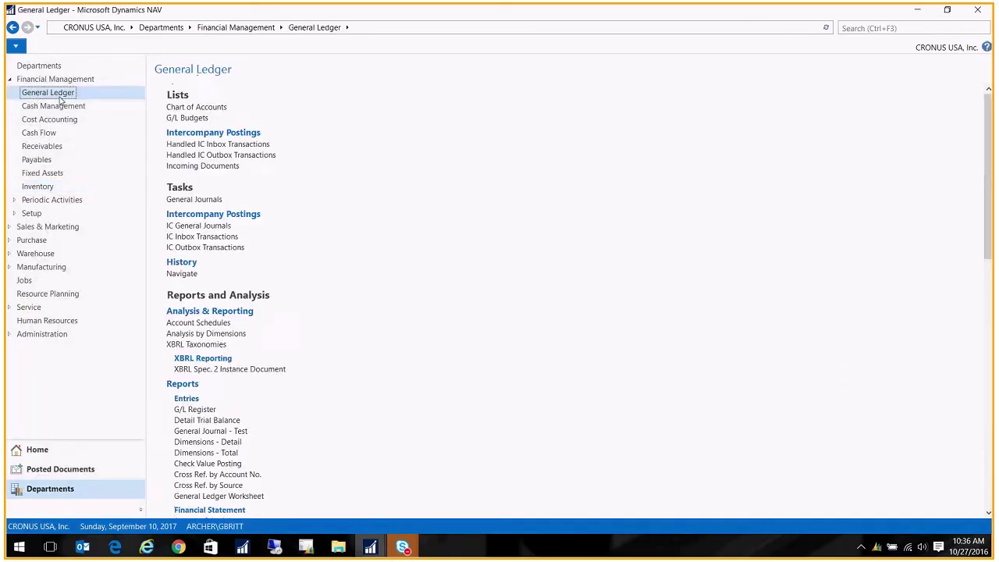
{"action": "scroll", "coordinate": [203, 367], "scroll_direction": "down", "scroll_amount": 5}
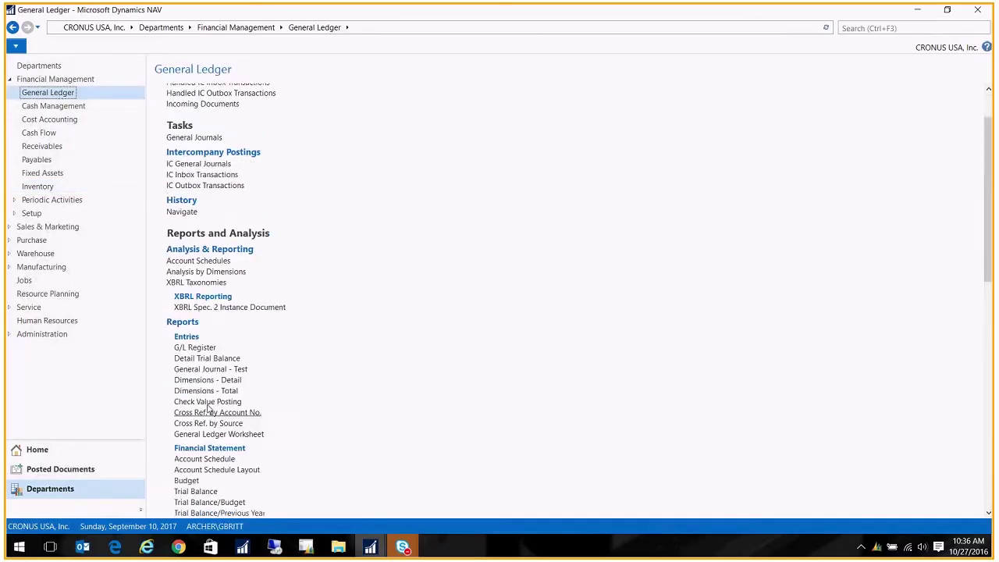
{"action": "scroll", "coordinate": [193, 382], "scroll_direction": "down", "scroll_amount": 2}
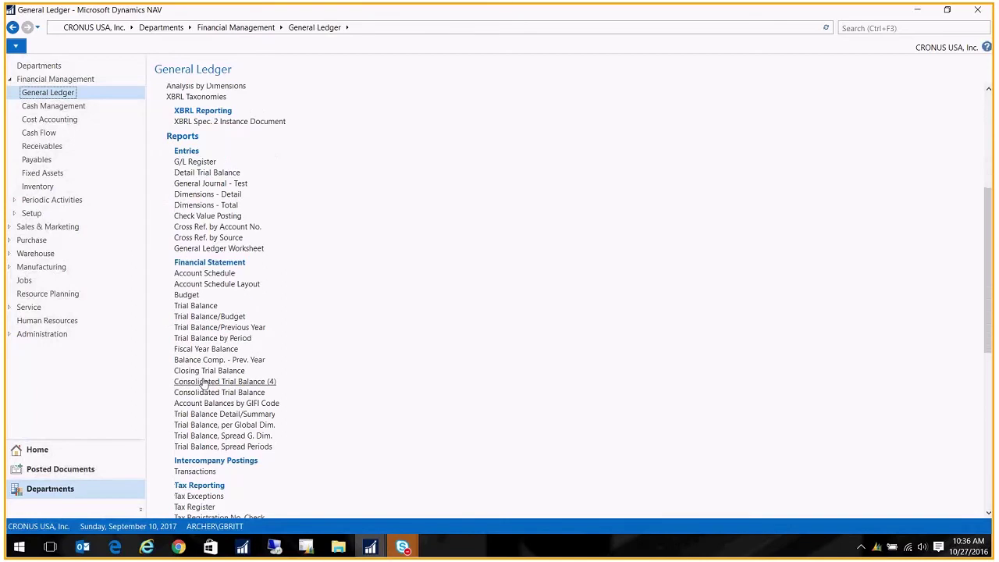
Preview Trial Balance Detail/Summary filtered to accounts 14100|14200|14300|14101|14201, date 10/27/17.
{"action": "left_click", "coordinate": [213, 418]}
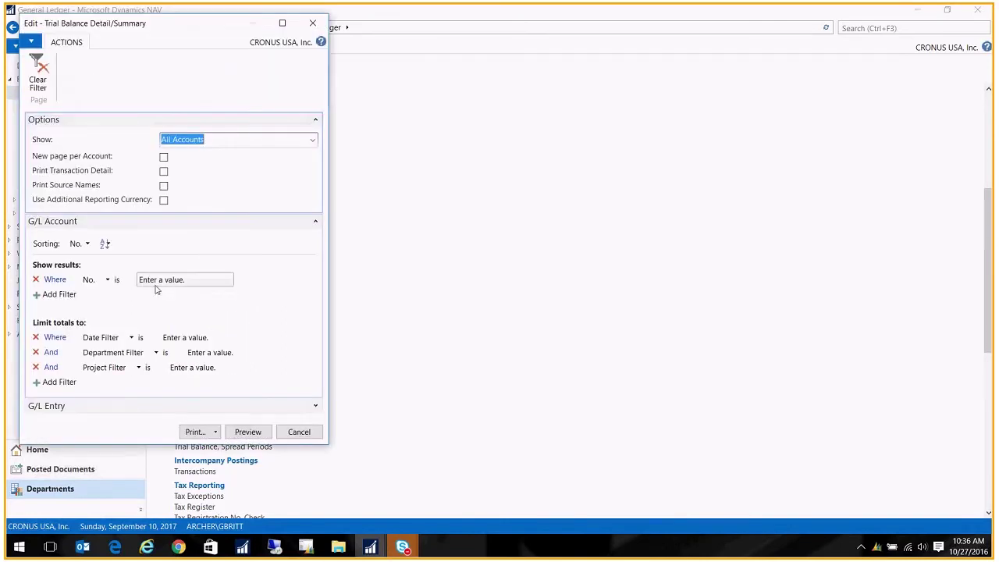
{"action": "left_click", "coordinate": [162, 280]}
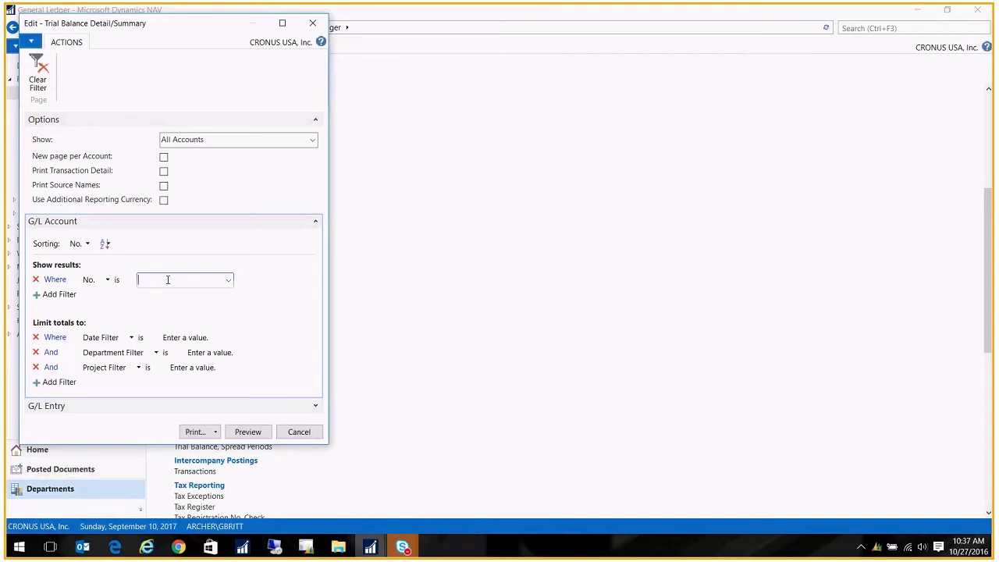
{"action": "type", "text": "14100"}
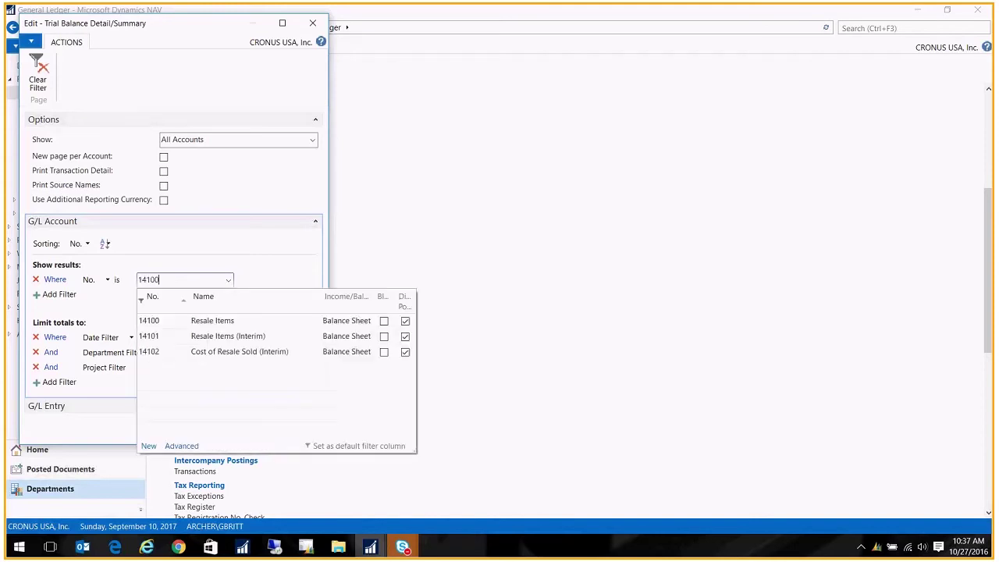
{"action": "type", "text": "|1"}
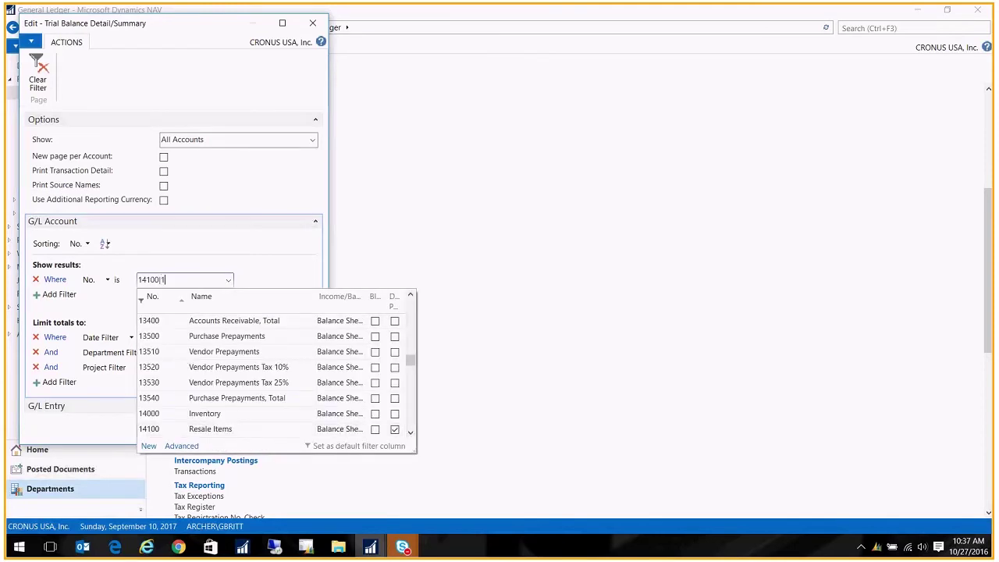
{"action": "type", "text": "4200"}
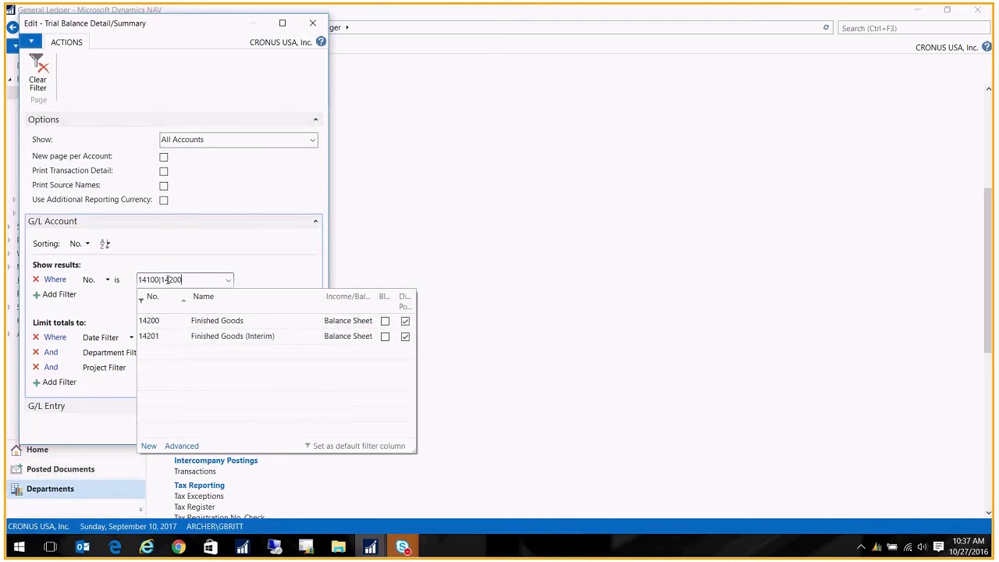
{"action": "type", "text": "|143"}
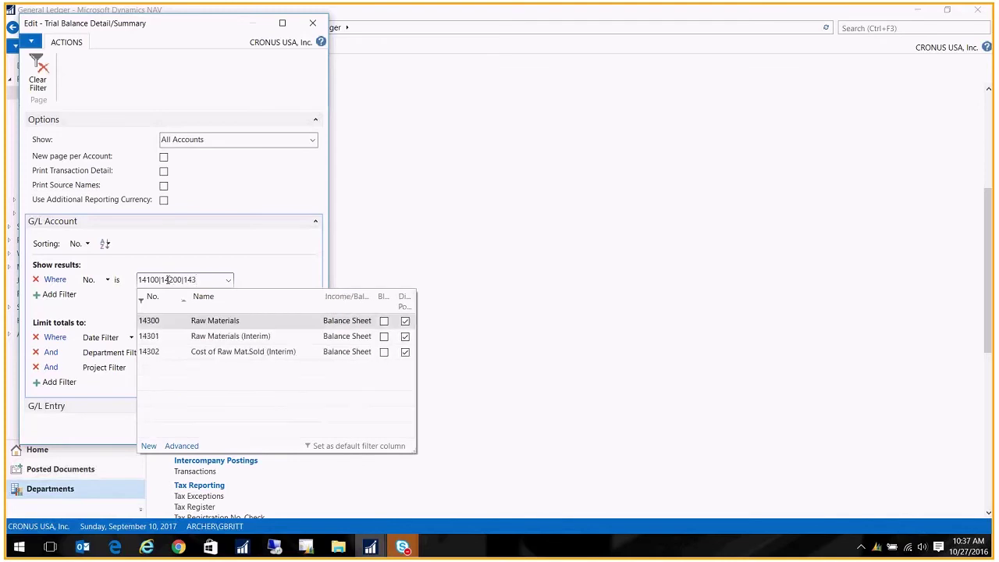
{"action": "type", "text": "00|"}
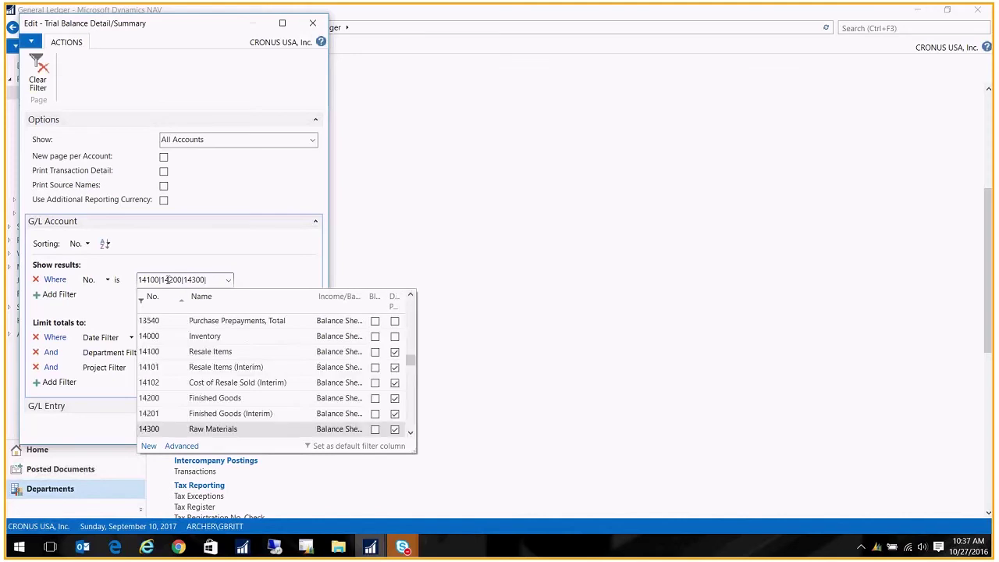
{"action": "type", "text": "14101"}
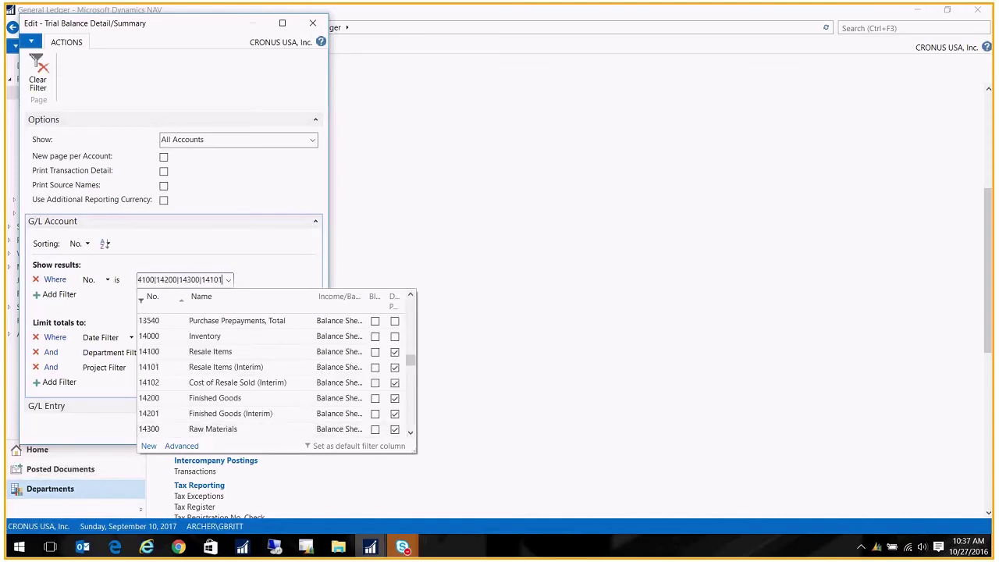
{"action": "type", "text": "|14"}
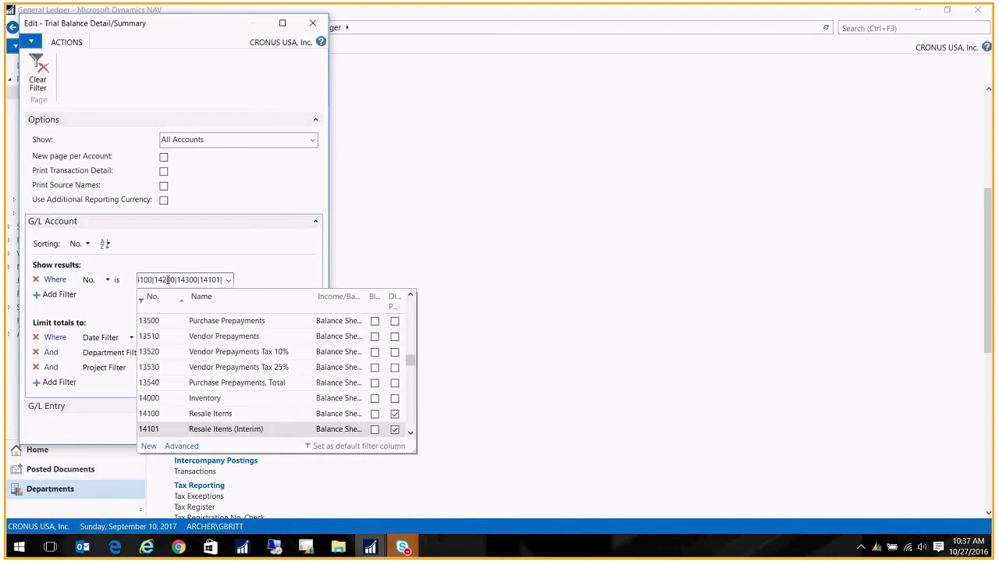
{"action": "type", "text": "201"}
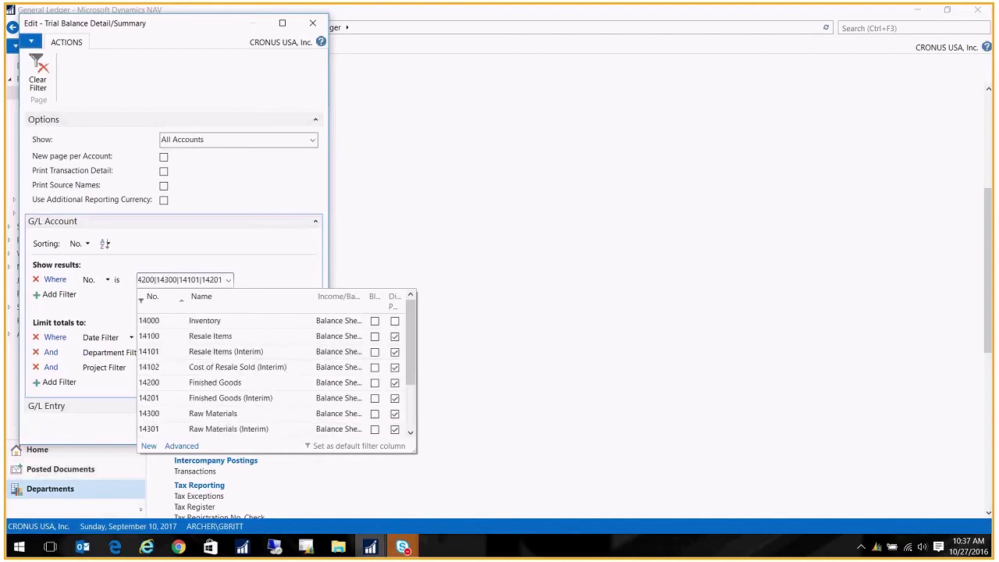
{"action": "left_click", "coordinate": [248, 141]}
{"action": "left_click", "coordinate": [185, 337]}
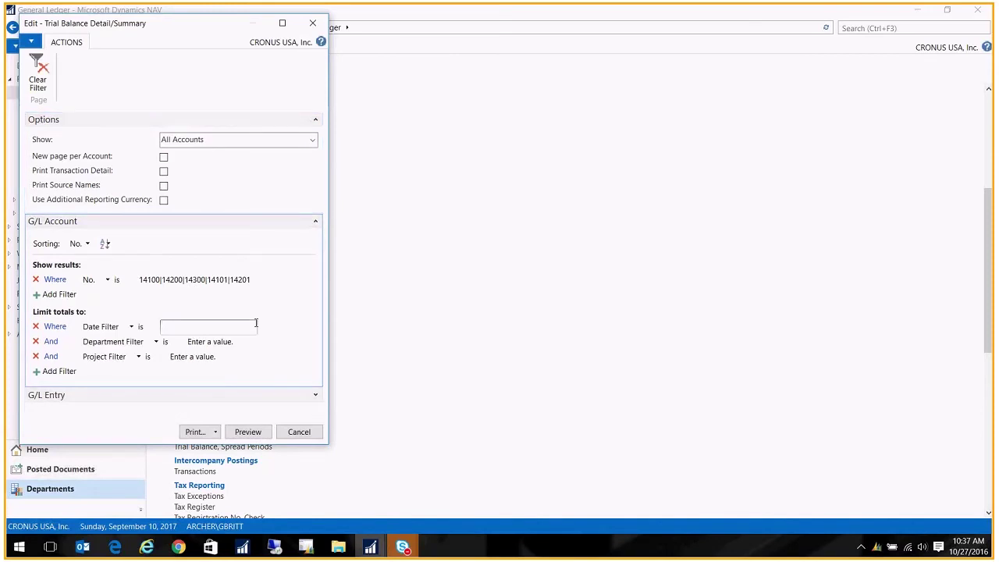
{"action": "type", "text": "10/27/17"}
{"action": "key", "text": "Tab"}
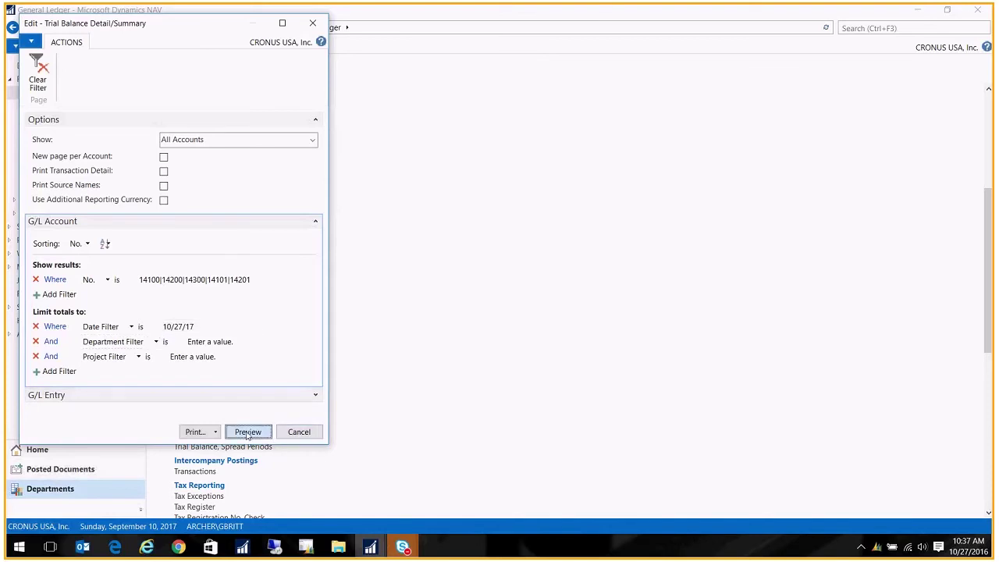
{"action": "left_click", "coordinate": [302, 432]}
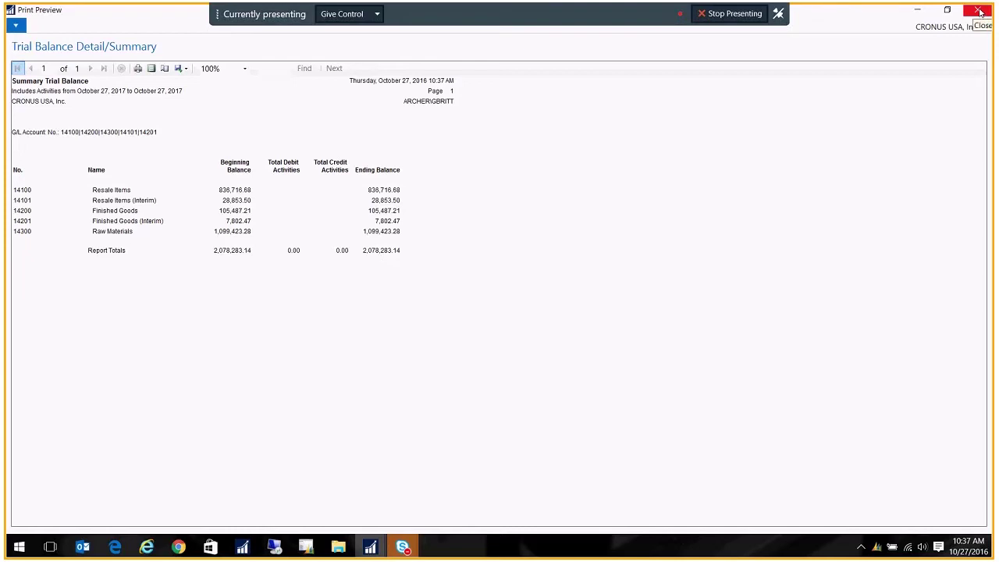
Close the Summary Trial Balance preview after reading its 2,078,283.14 ending balance.
{"action": "left_click", "coordinate": [979, 11]}
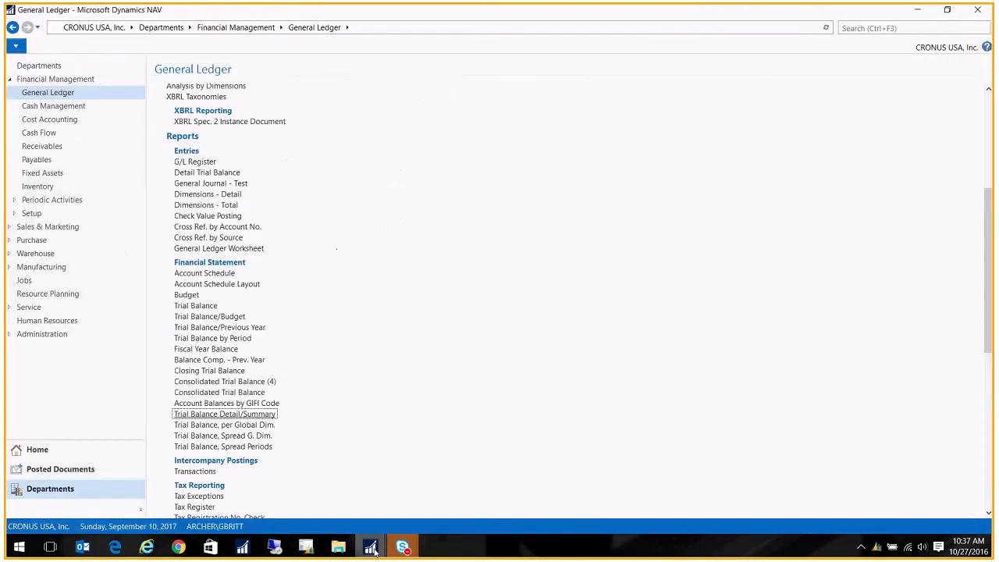
Return to the Inventory to G/L Reconciliation preview showing item 1000 Bicycle at 10,868.45.
{"action": "mouse_move", "coordinate": [374, 551]}
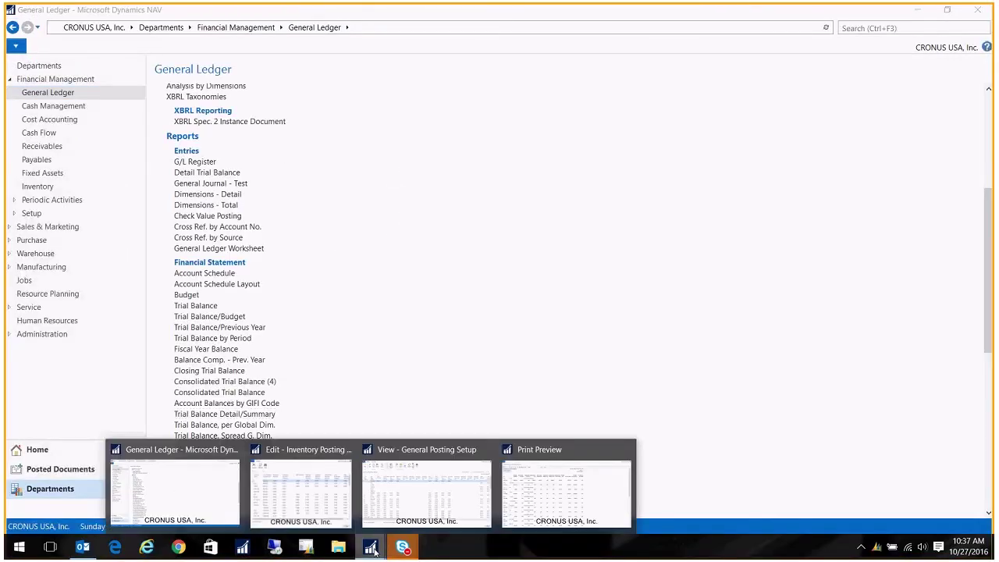
{"action": "left_click", "coordinate": [515, 487]}
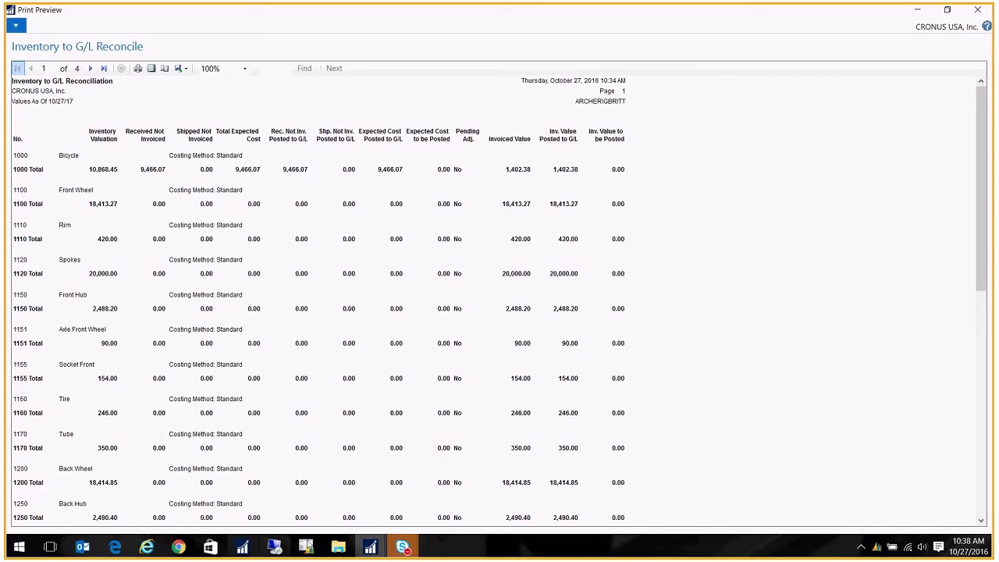
{"action": "mouse_move", "coordinate": [369, 551]}
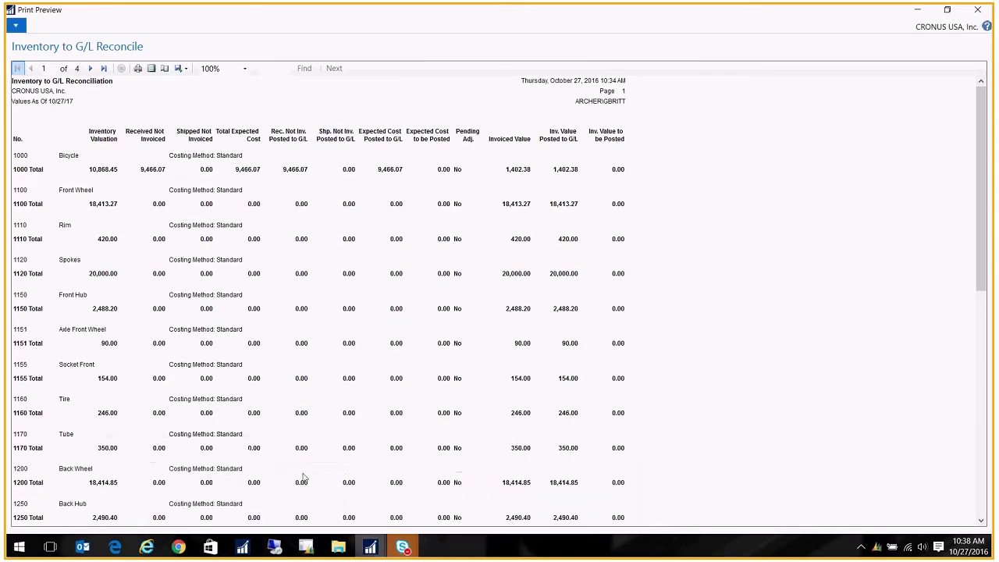
Minimize the report preview to reveal interim inventory accounts 14101 and 14201.
{"action": "left_click", "coordinate": [929, 10]}
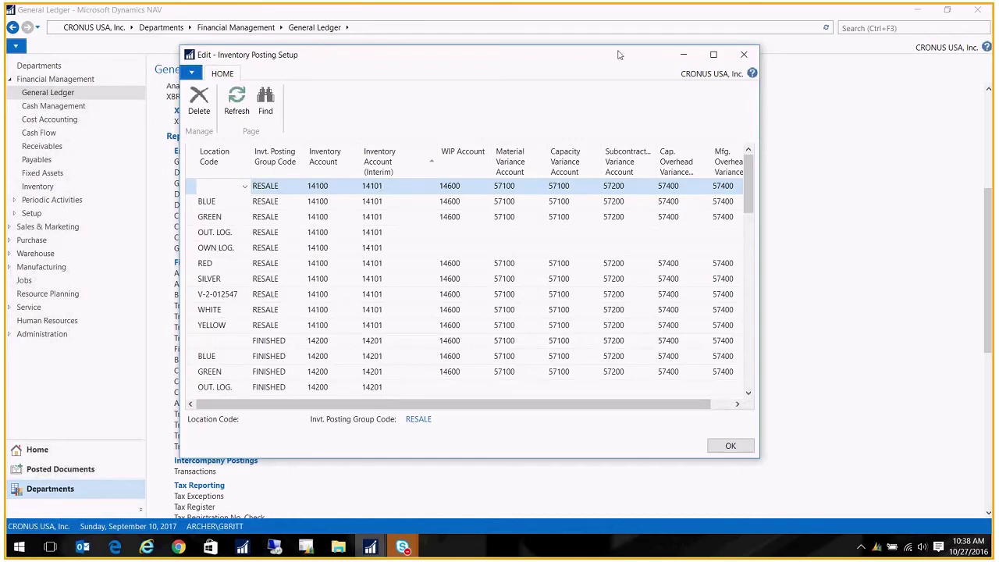
Set aside Inventory Posting Setup and the preview to bring up View - General Posting Setup.
{"action": "left_click", "coordinate": [684, 56]}
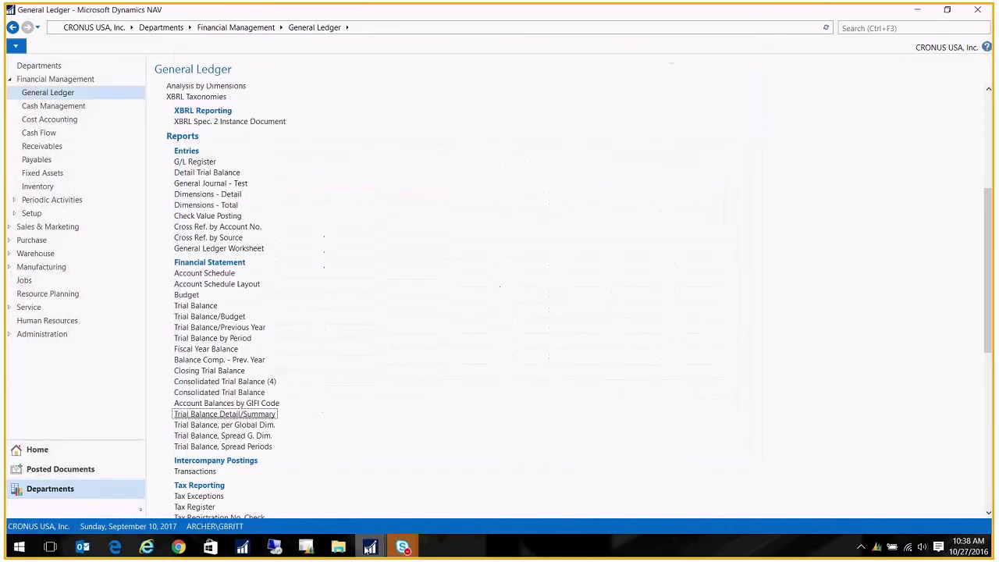
{"action": "mouse_move", "coordinate": [376, 553]}
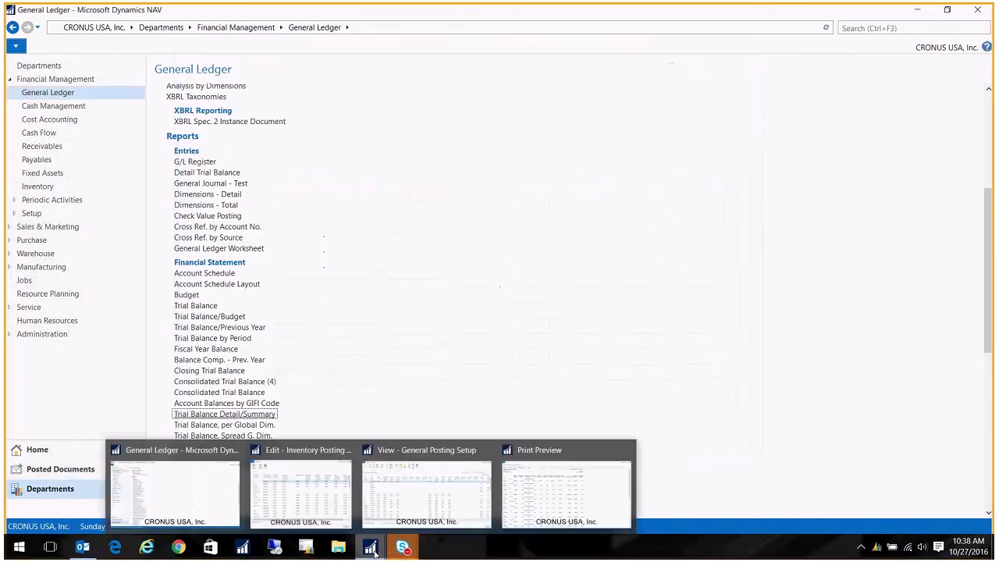
{"action": "left_click", "coordinate": [528, 492]}
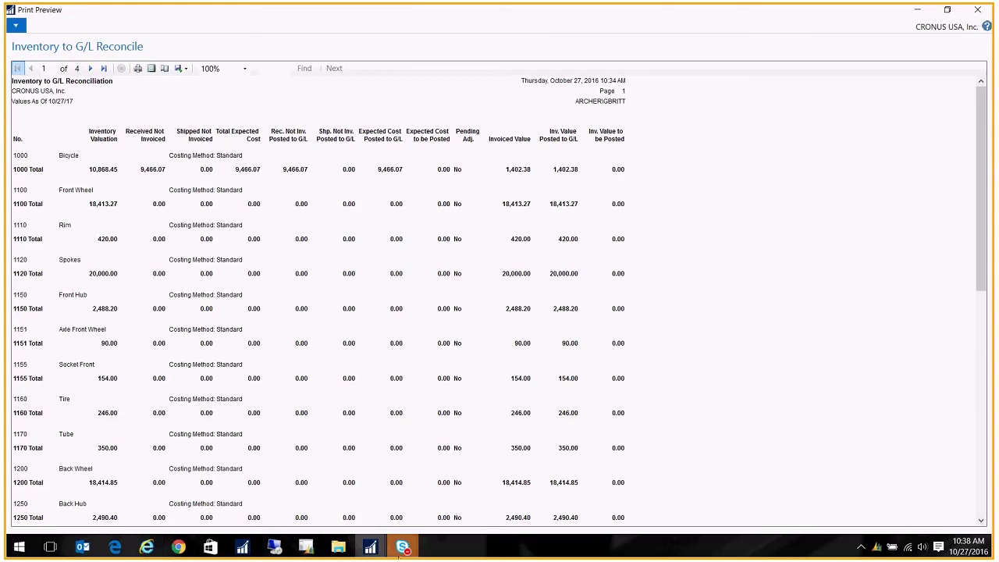
{"action": "left_click", "coordinate": [366, 550]}
{"action": "mouse_move", "coordinate": [439, 489]}
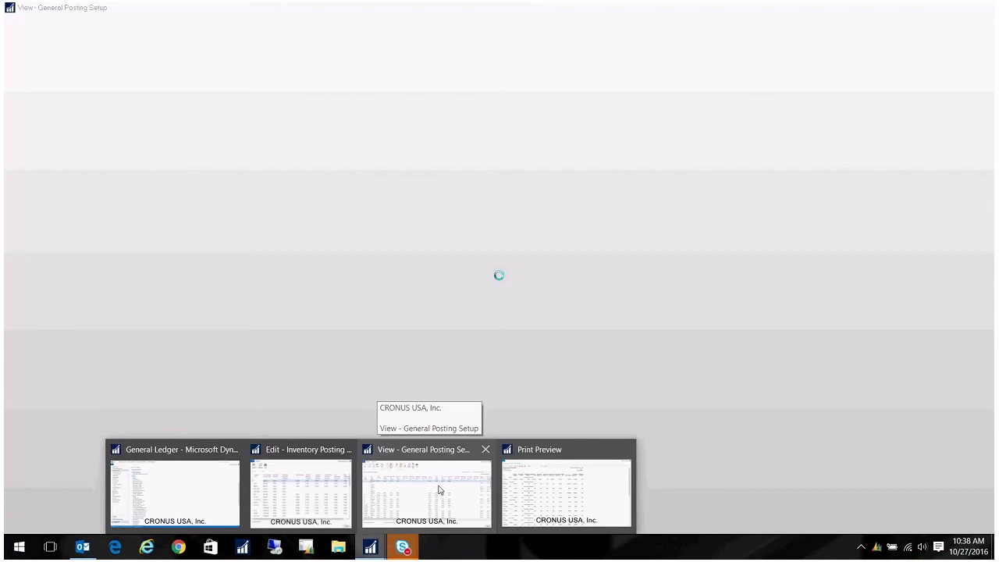
{"action": "left_click", "coordinate": [440, 490]}
{"action": "left_click", "coordinate": [918, 14]}
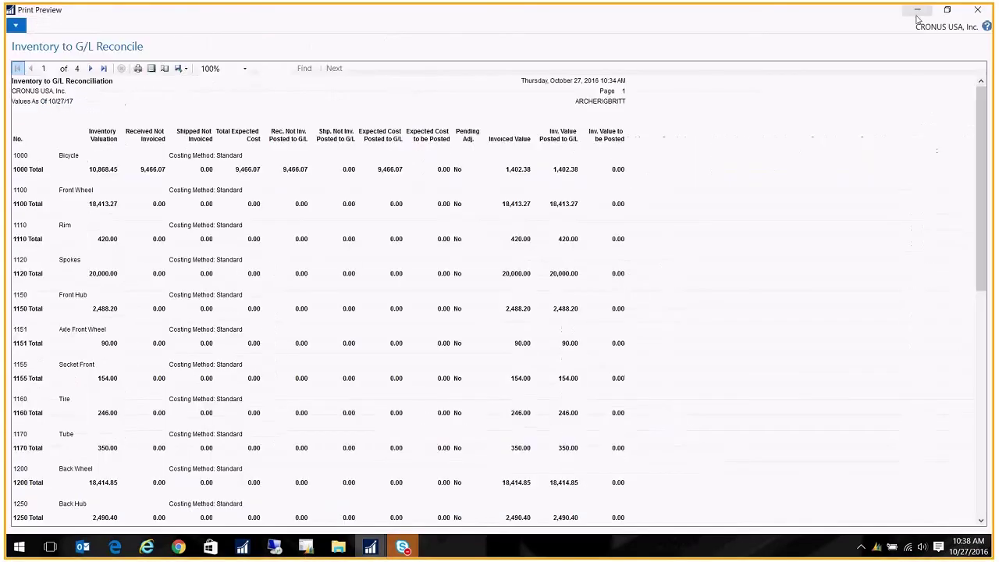
{"action": "left_click", "coordinate": [918, 13]}
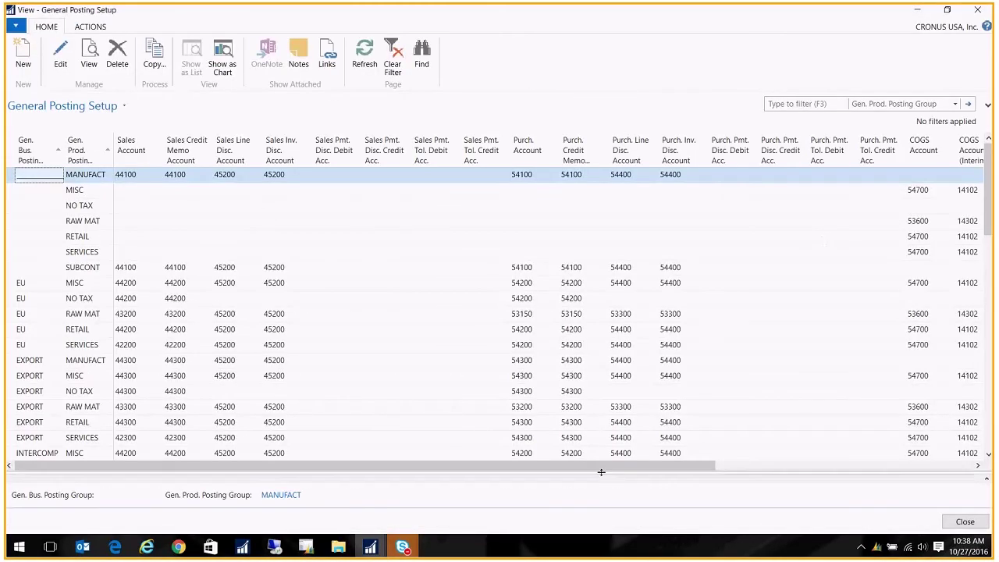
Check COGS (Interim) accounts 14102 and 14302 on the MISC and RAW MAT rows, then close.
{"action": "left_click_drag", "start_coordinate": [602, 466], "coordinate": [798, 466]}
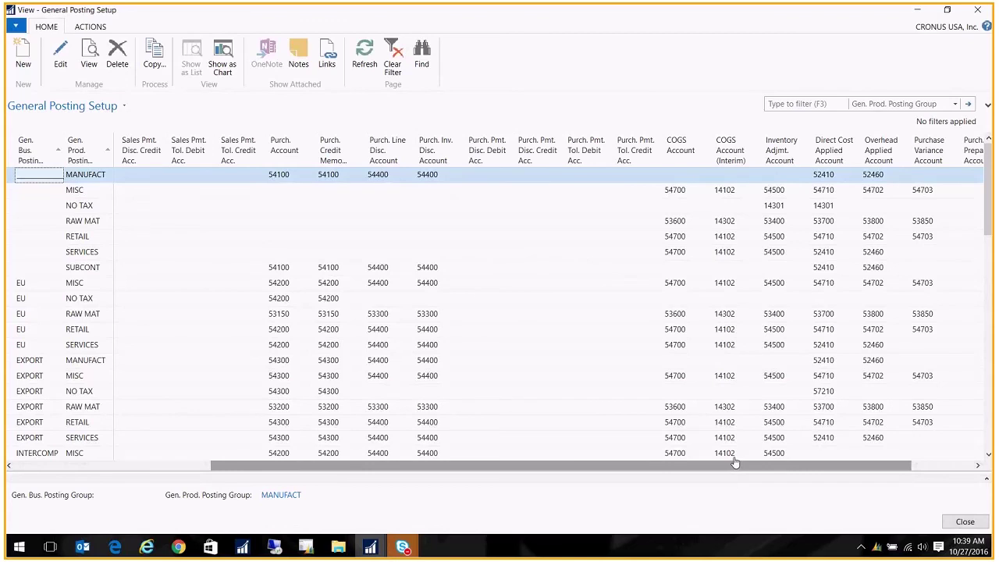
{"action": "left_click", "coordinate": [735, 192]}
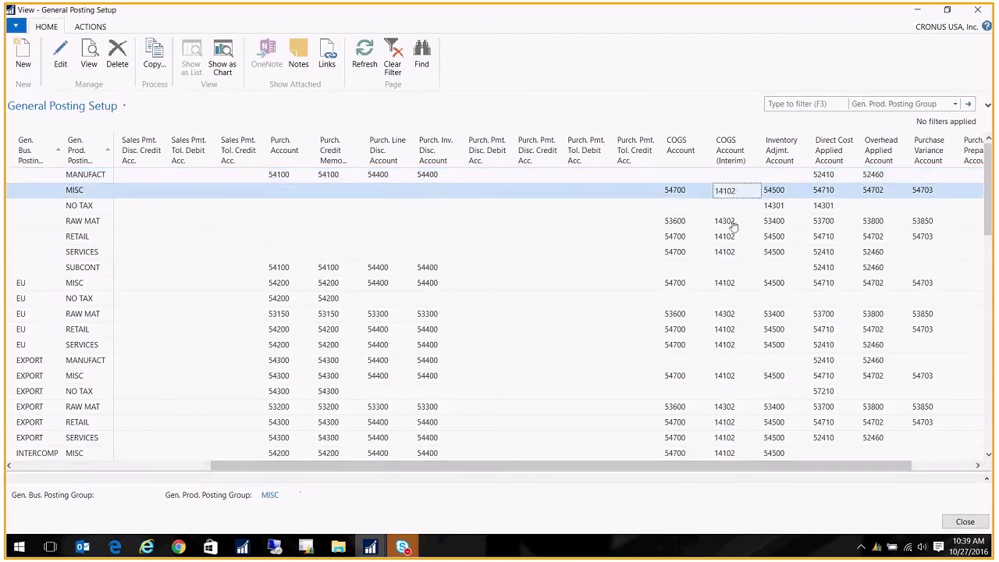
{"action": "left_click", "coordinate": [734, 225]}
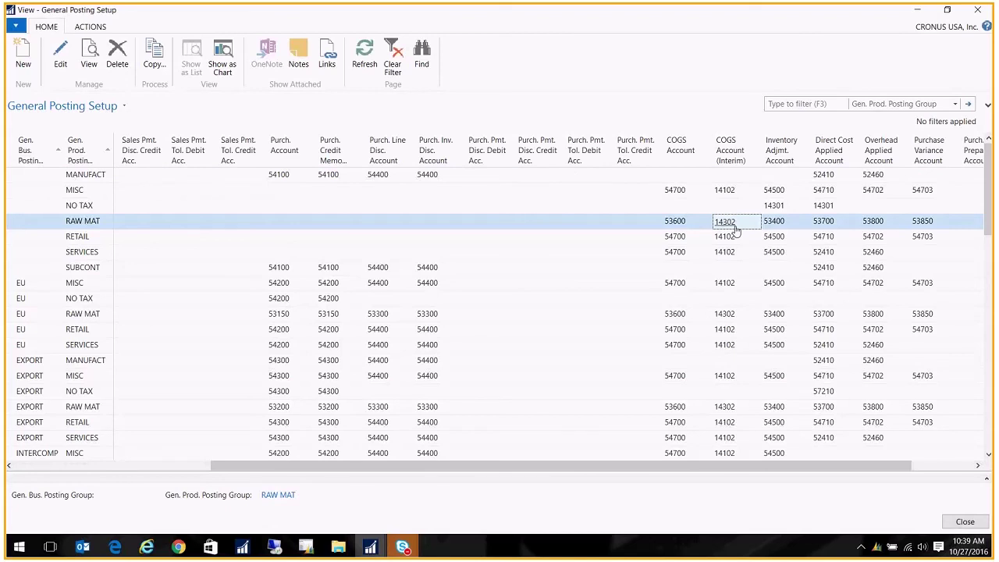
{"action": "key", "text": "Escape"}
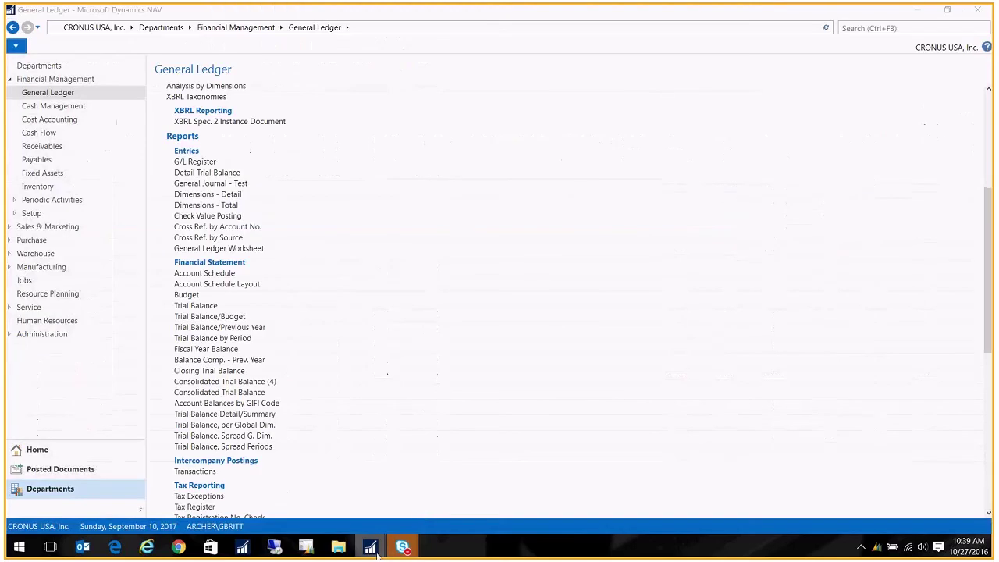
Bring the Inventory to G/L Reconcile preview forward, view its last page (page 4), then return to page 1.
{"action": "mouse_move", "coordinate": [377, 553]}
{"action": "left_click", "coordinate": [484, 488]}
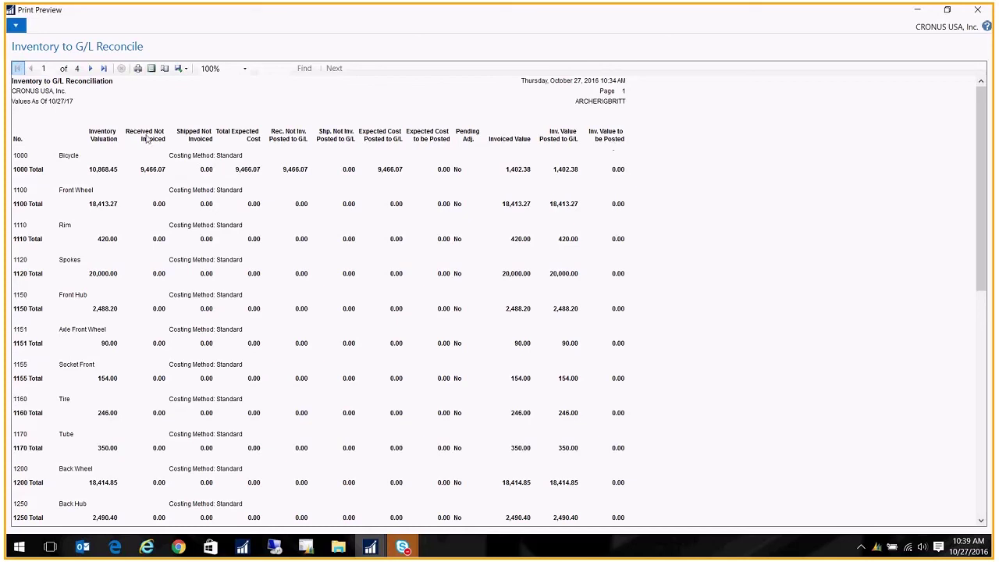
{"action": "key", "text": "ctrl+End"}
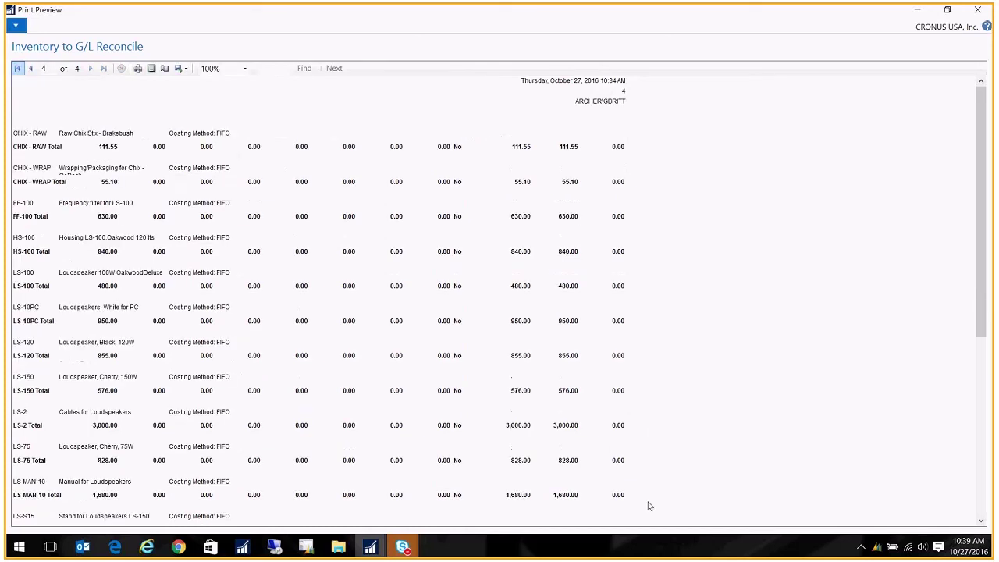
{"action": "left_click", "coordinate": [17, 69]}
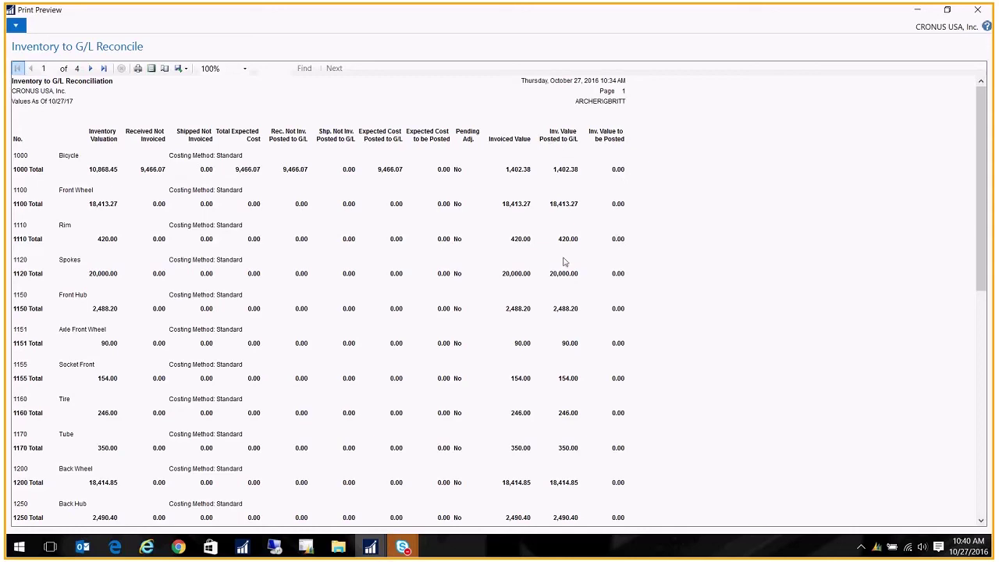
{"action": "scroll", "coordinate": [571, 340], "scroll_direction": "down", "scroll_amount": 1}
{"action": "scroll", "coordinate": [571, 340], "scroll_direction": "down", "scroll_amount": 1}
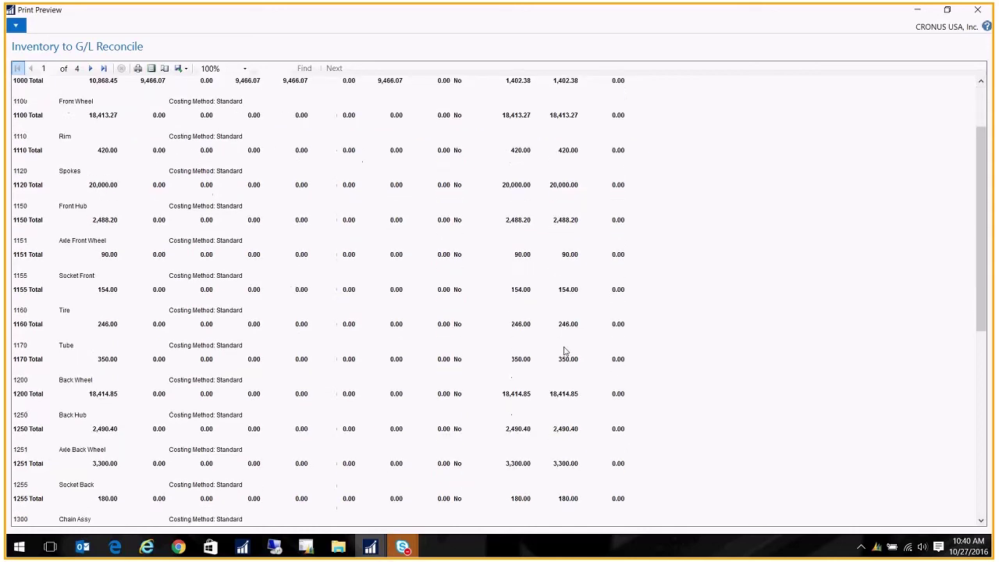
{"action": "scroll", "coordinate": [566, 349], "scroll_direction": "up", "scroll_amount": 2}
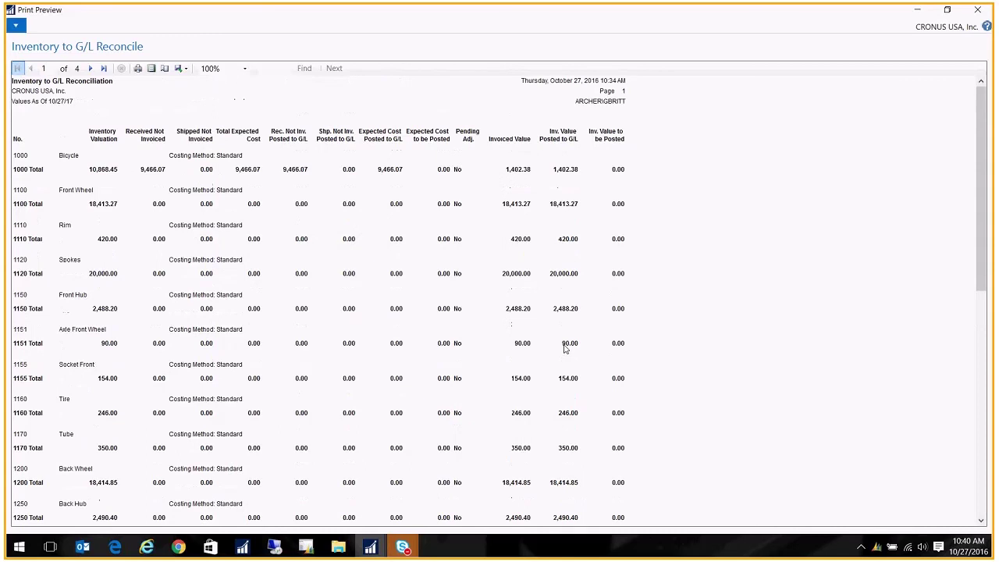